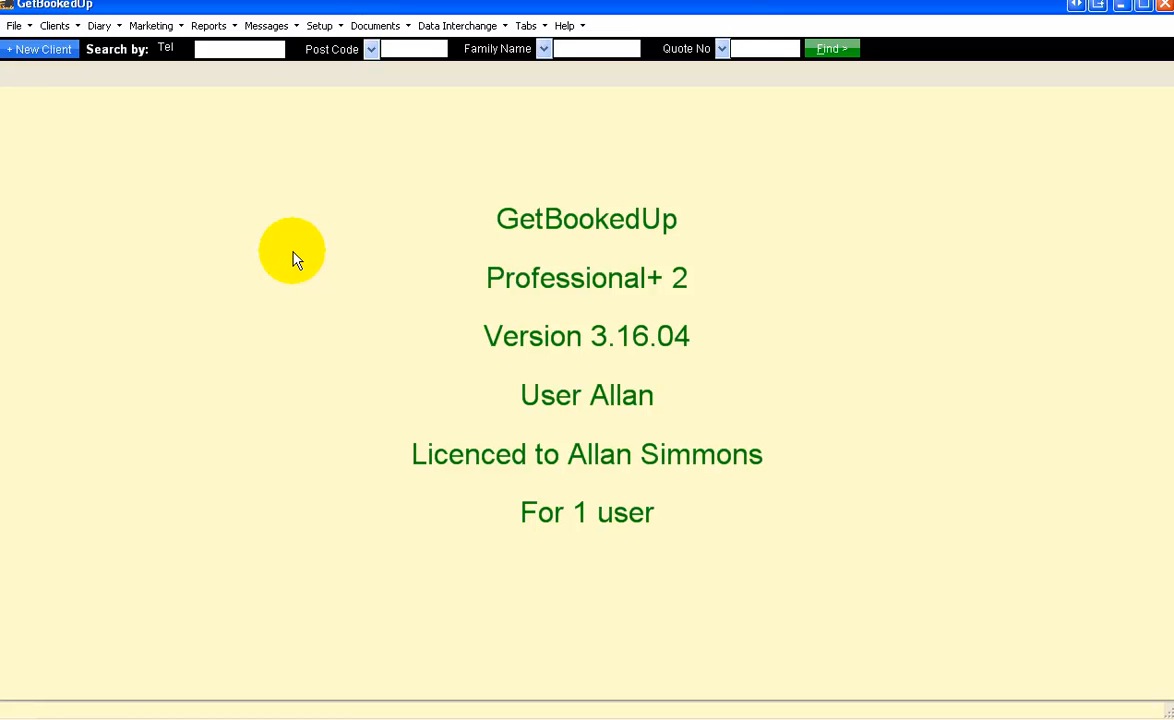
# Step: Open the service group setup and review the listed groups from Carpets to Wood Floors, plus the Base Services row
pyautogui.click(318, 25)
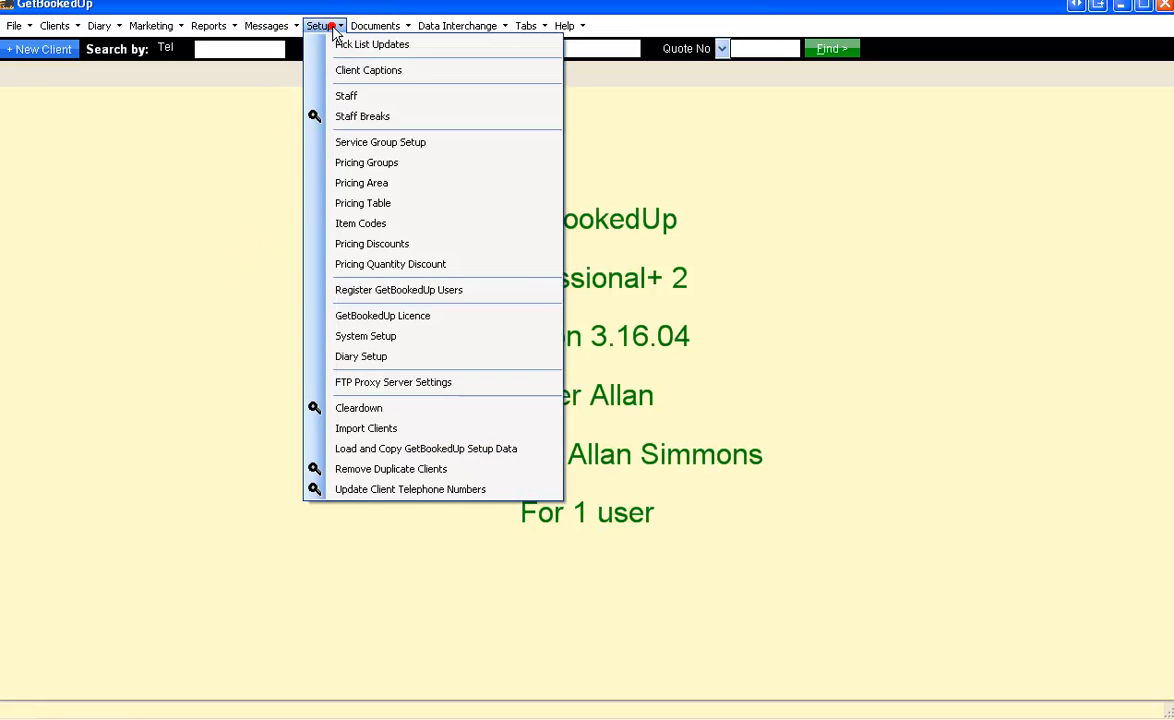
pyautogui.click(335, 143)
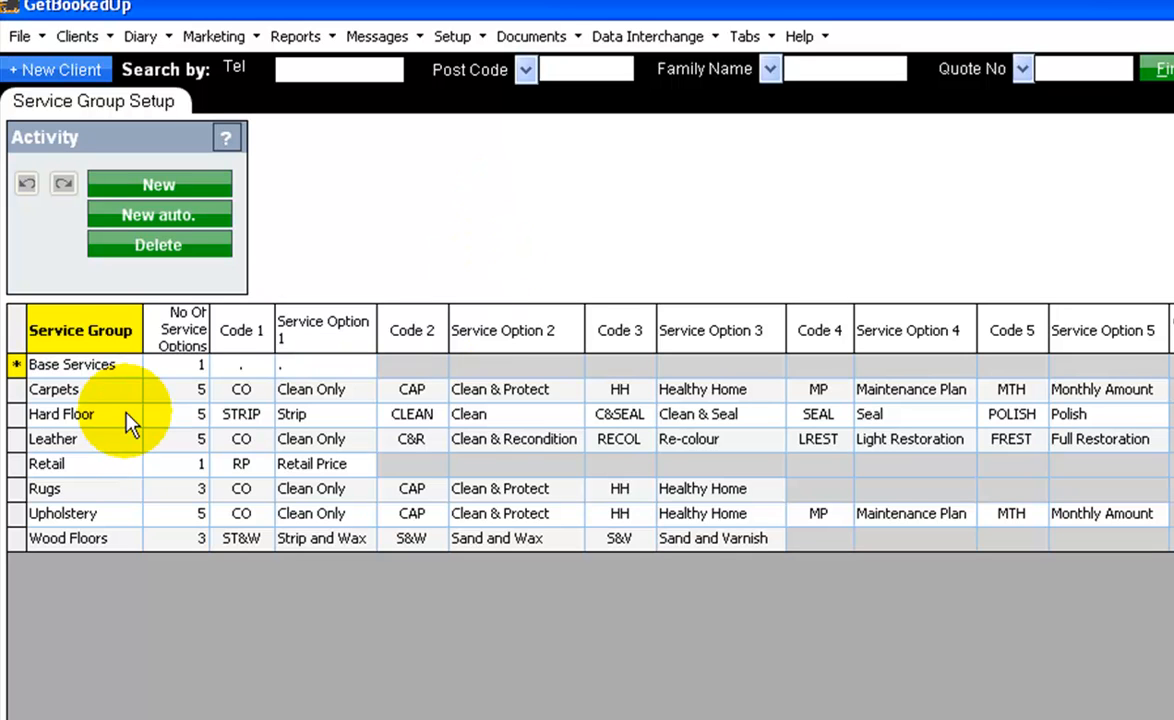
pyautogui.click(88, 390)
pyautogui.click(89, 392)
pyautogui.click(112, 413)
pyautogui.click(106, 413)
pyautogui.click(113, 443)
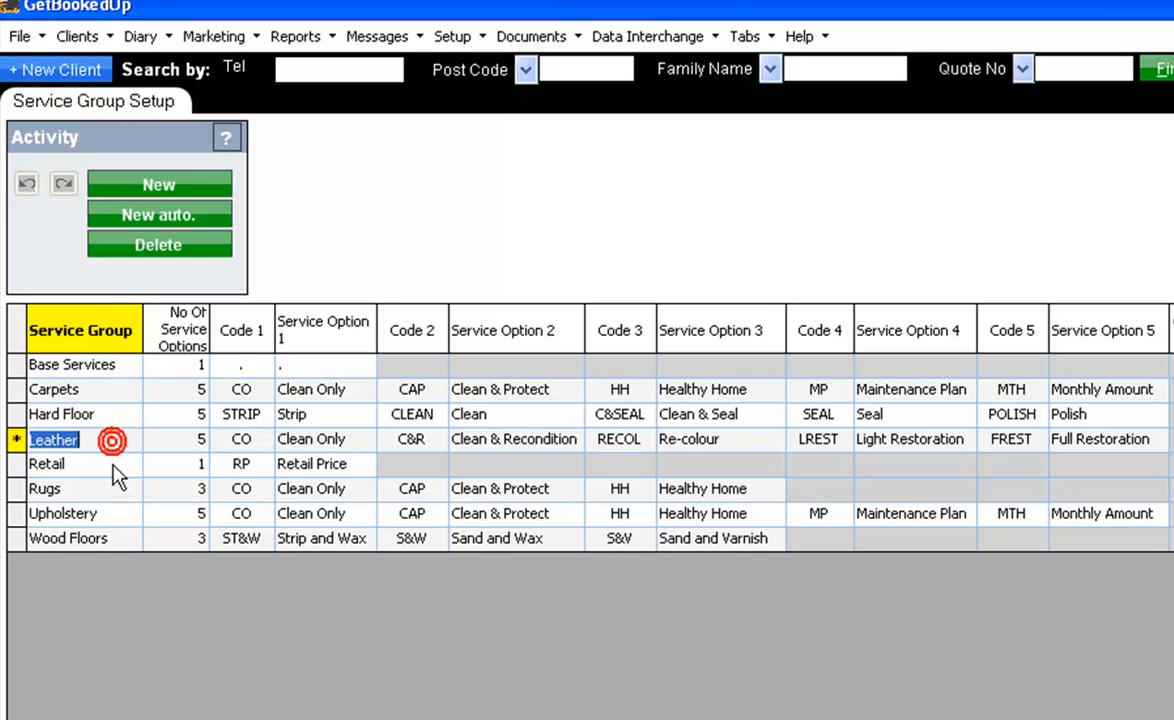
pyautogui.click(110, 466)
pyautogui.click(113, 490)
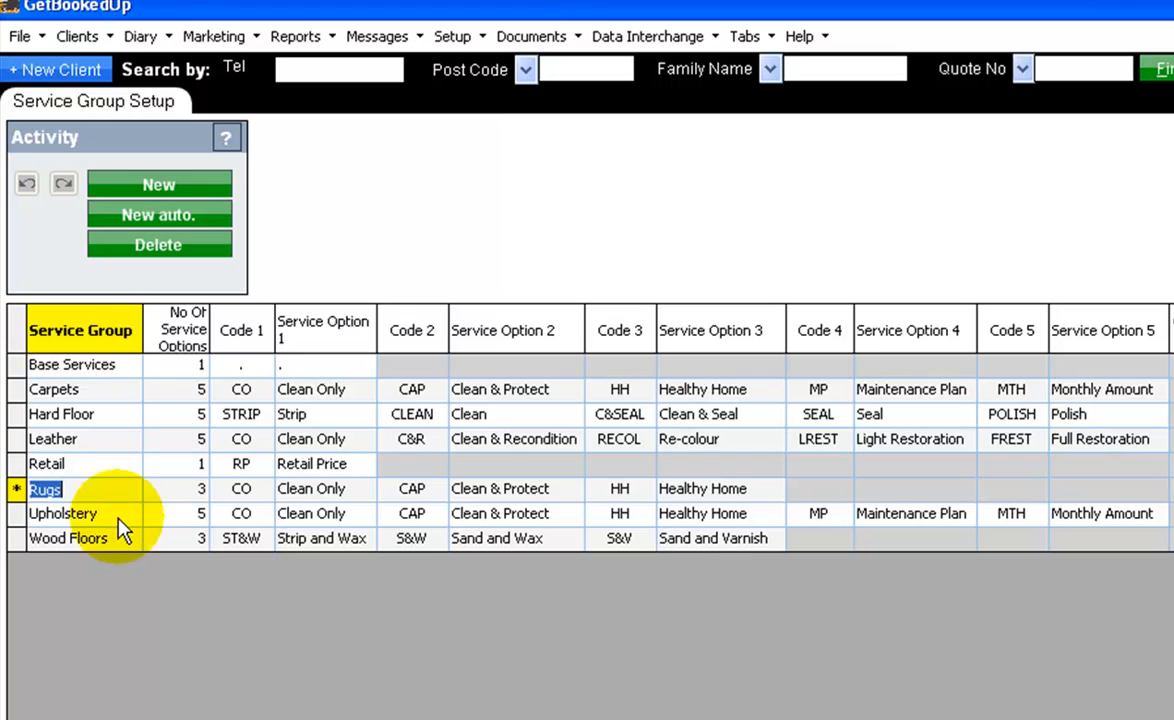
pyautogui.click(112, 514)
pyautogui.click(120, 540)
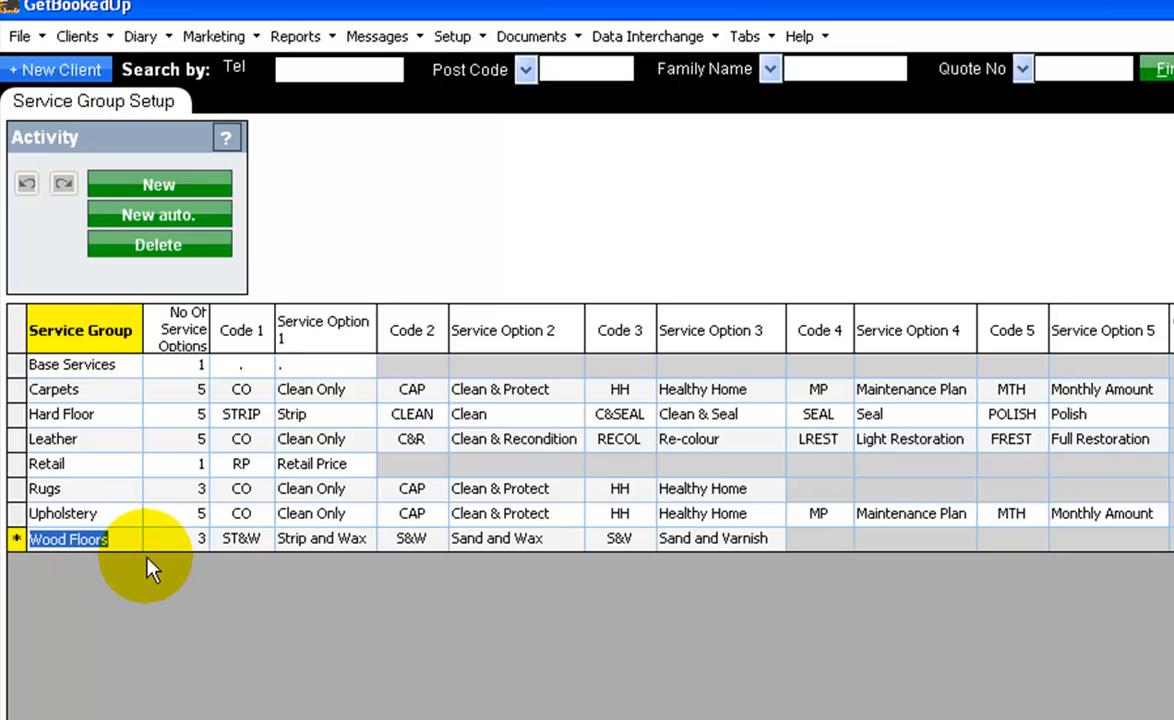
pyautogui.click(18, 367)
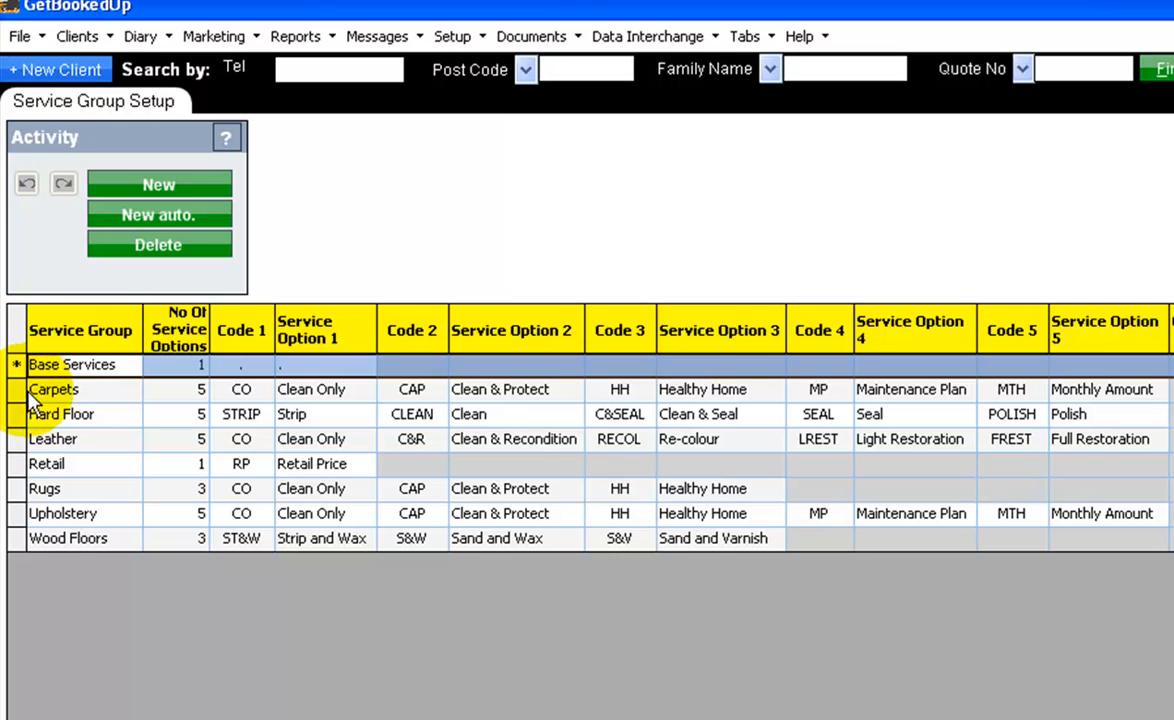
# Step: Examine the Carpets group's number of service options and its first two codes with their service options
pyautogui.click(51, 393)
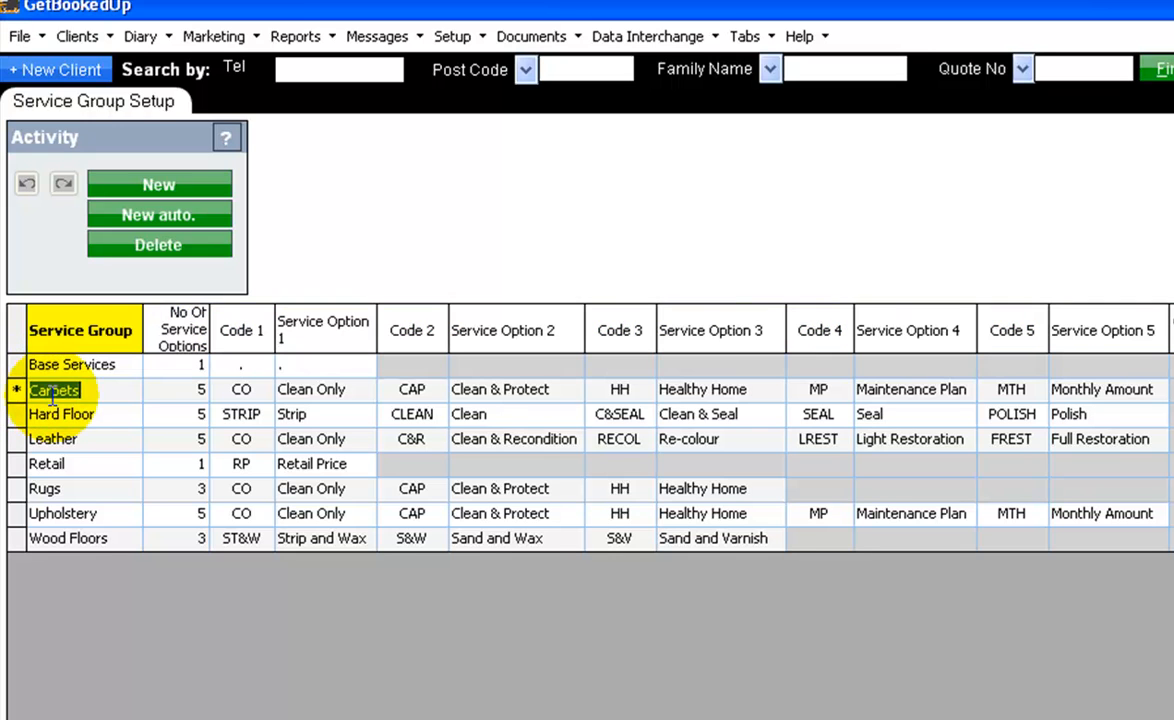
pyautogui.click(14, 389)
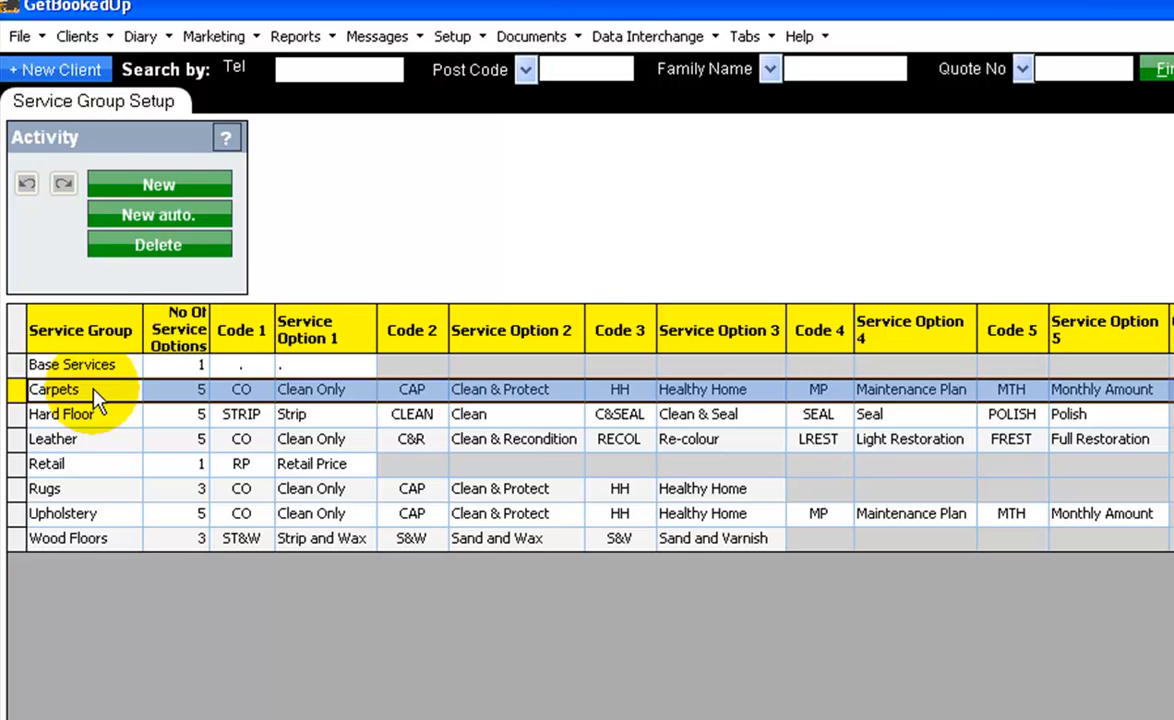
pyautogui.click(190, 392)
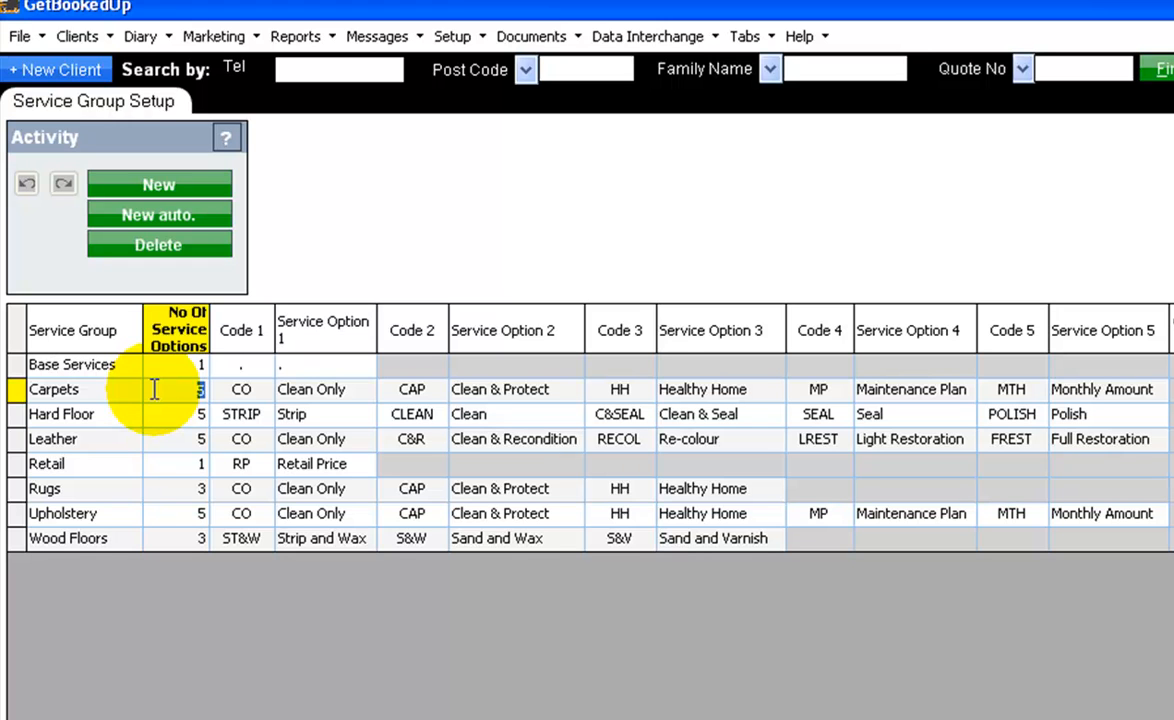
pyautogui.click(322, 330)
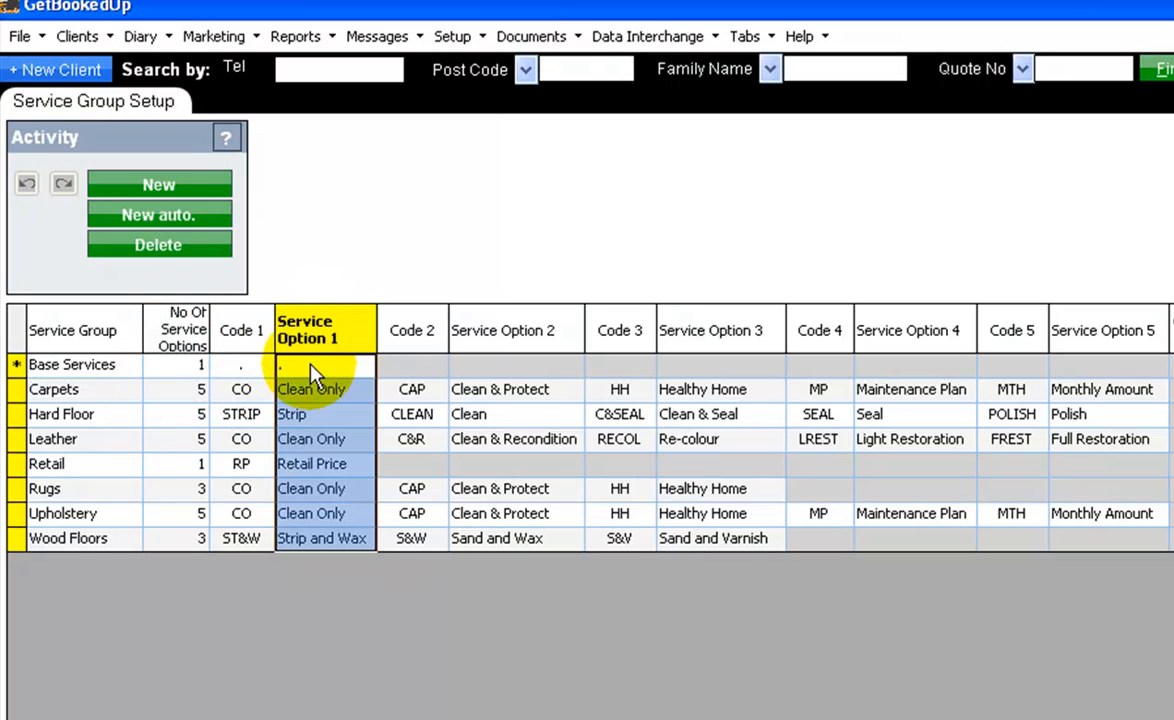
pyautogui.click(308, 389)
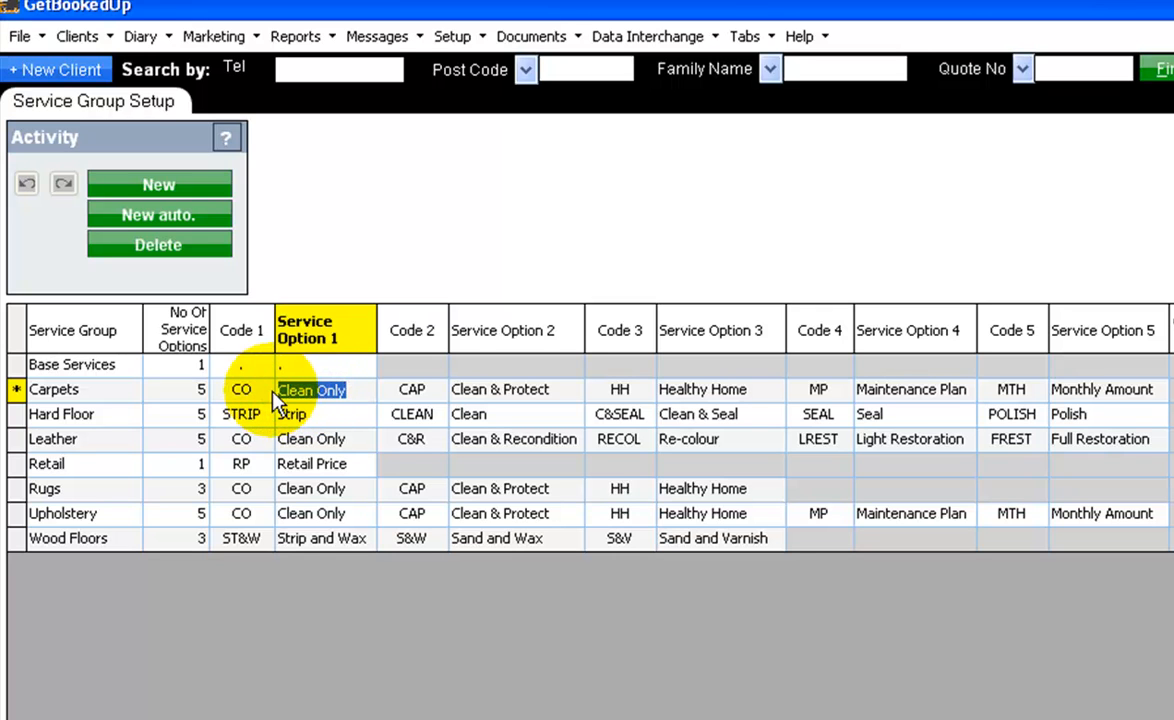
pyautogui.click(262, 390)
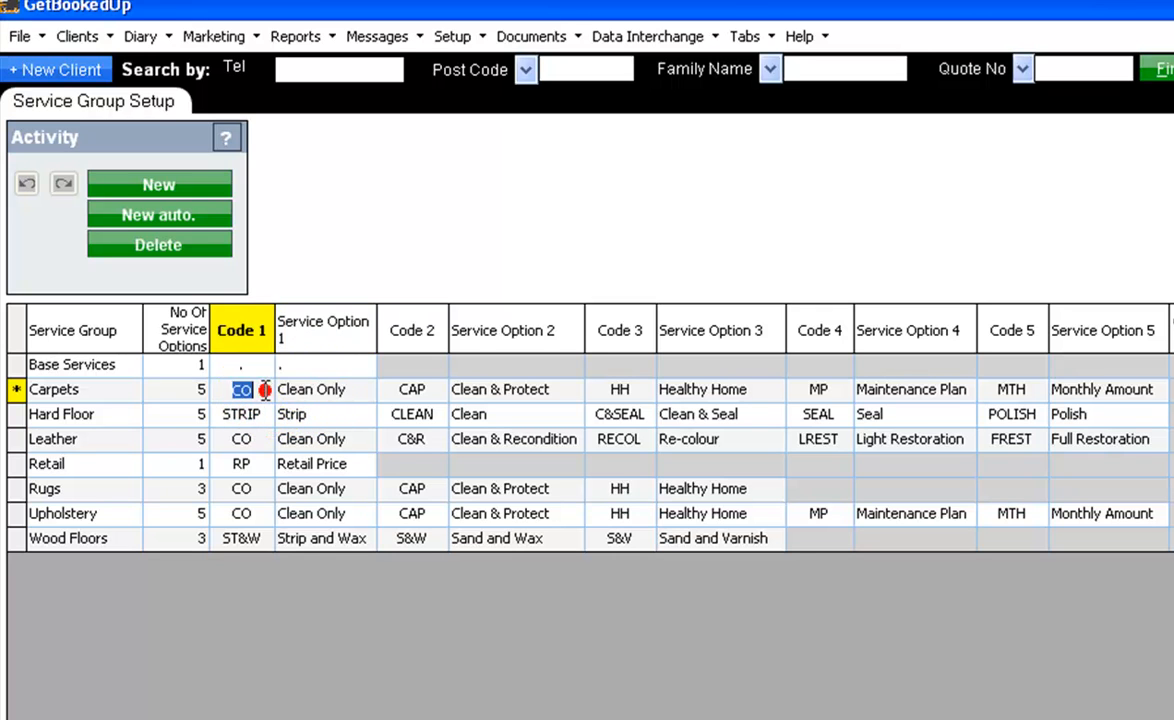
pyautogui.click(333, 393)
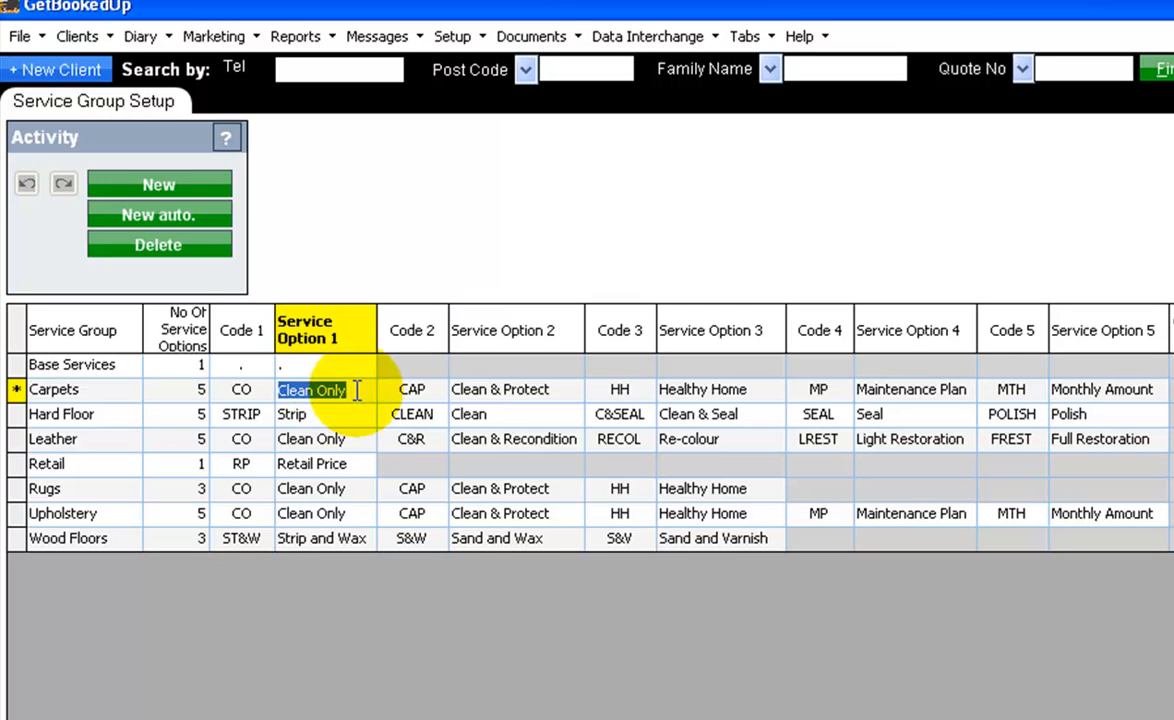
pyautogui.click(412, 389)
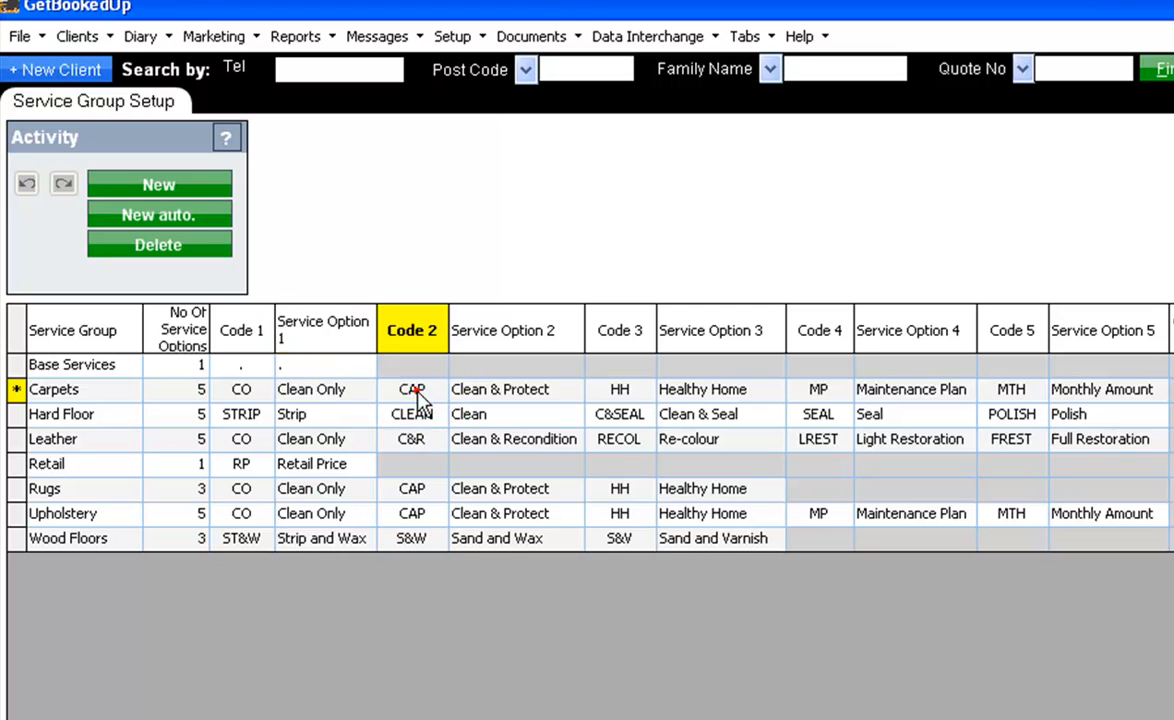
pyautogui.click(481, 390)
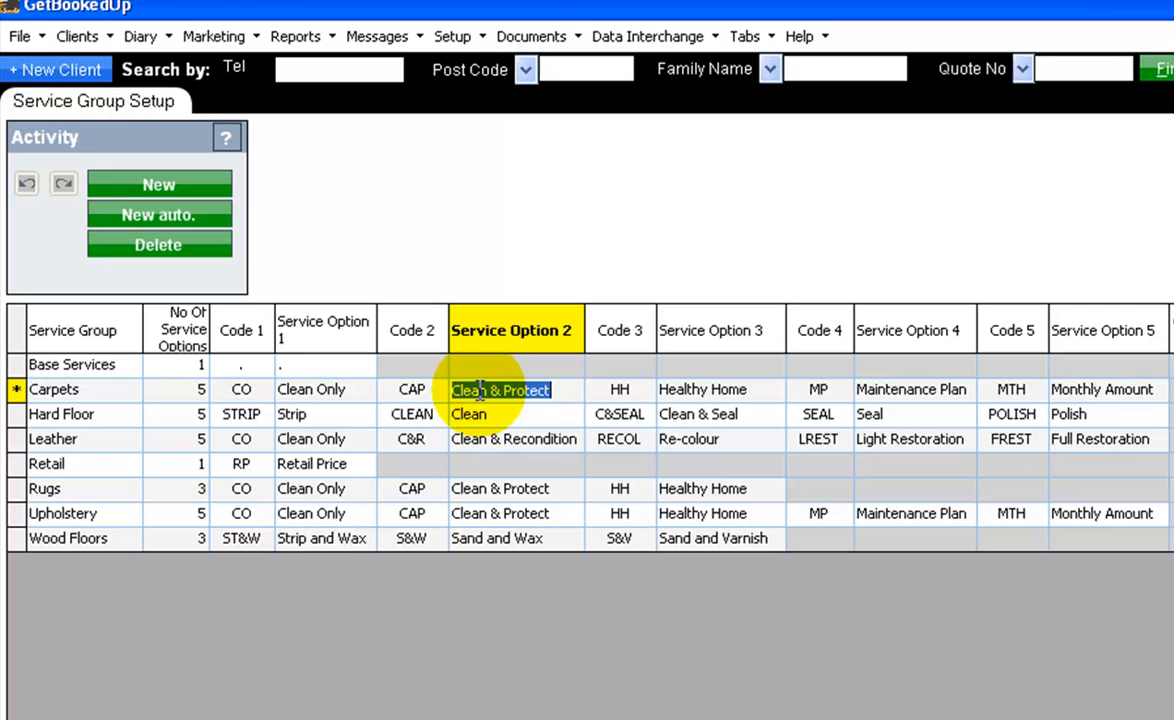
# Step: Examine the Carpets group's third, fourth and fifth codes and the service option belonging to each
pyautogui.click(623, 389)
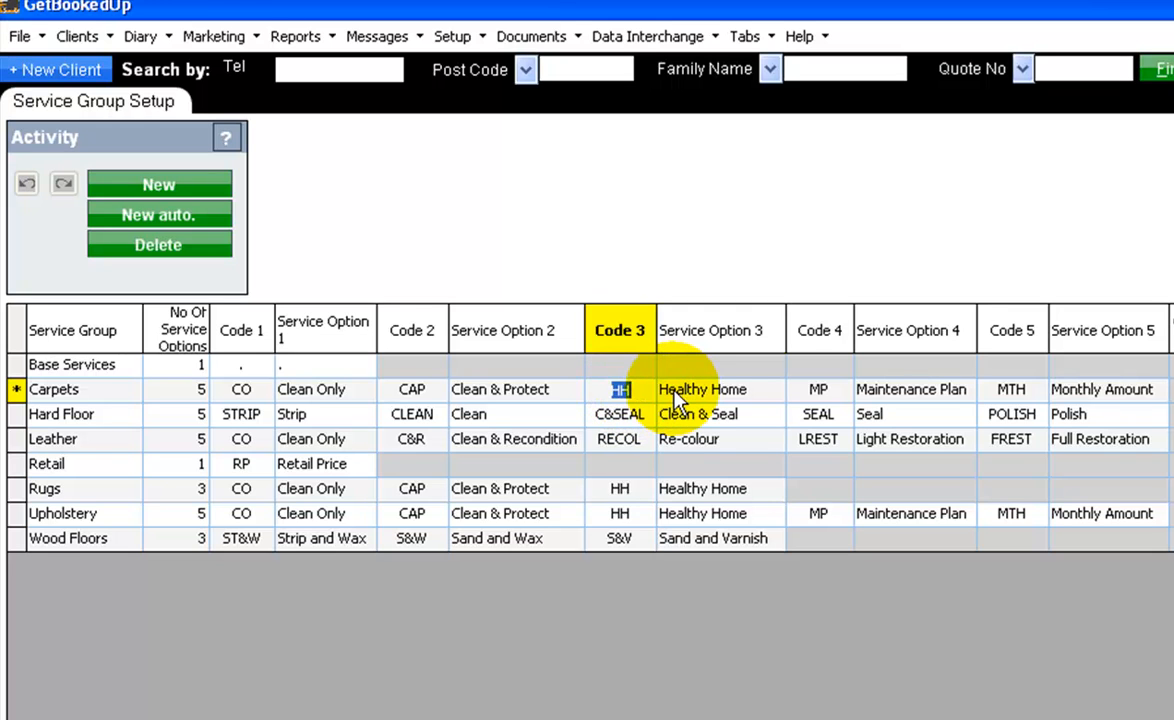
pyautogui.click(673, 390)
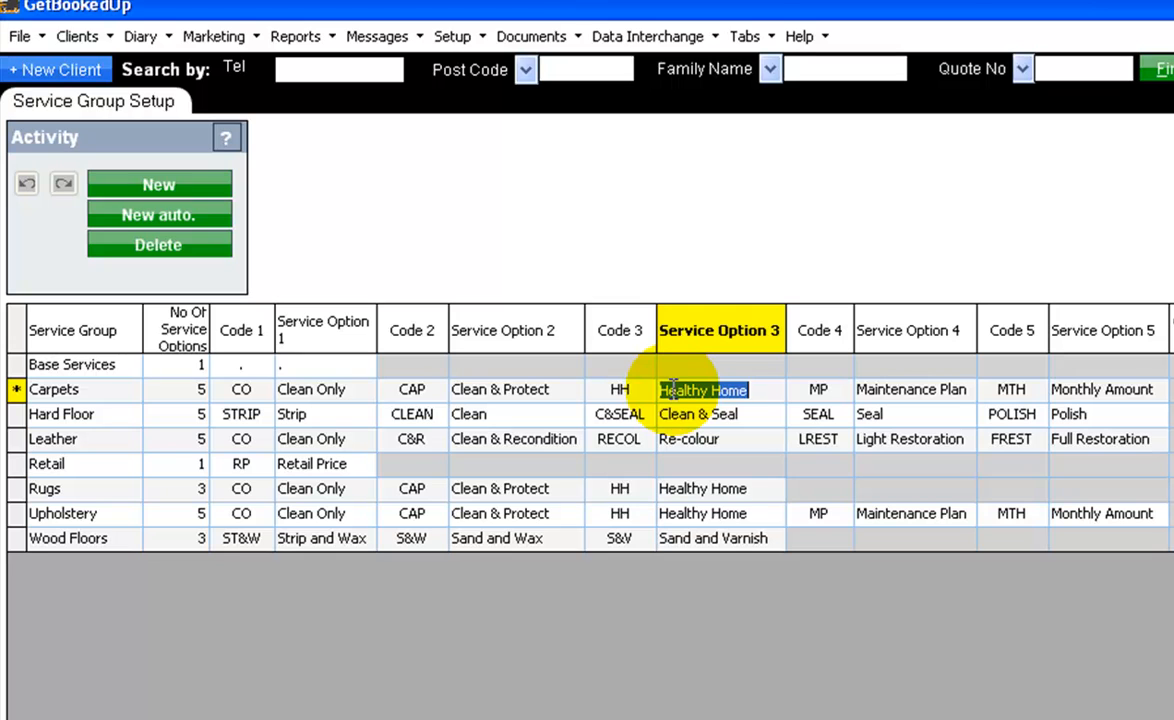
pyautogui.click(822, 396)
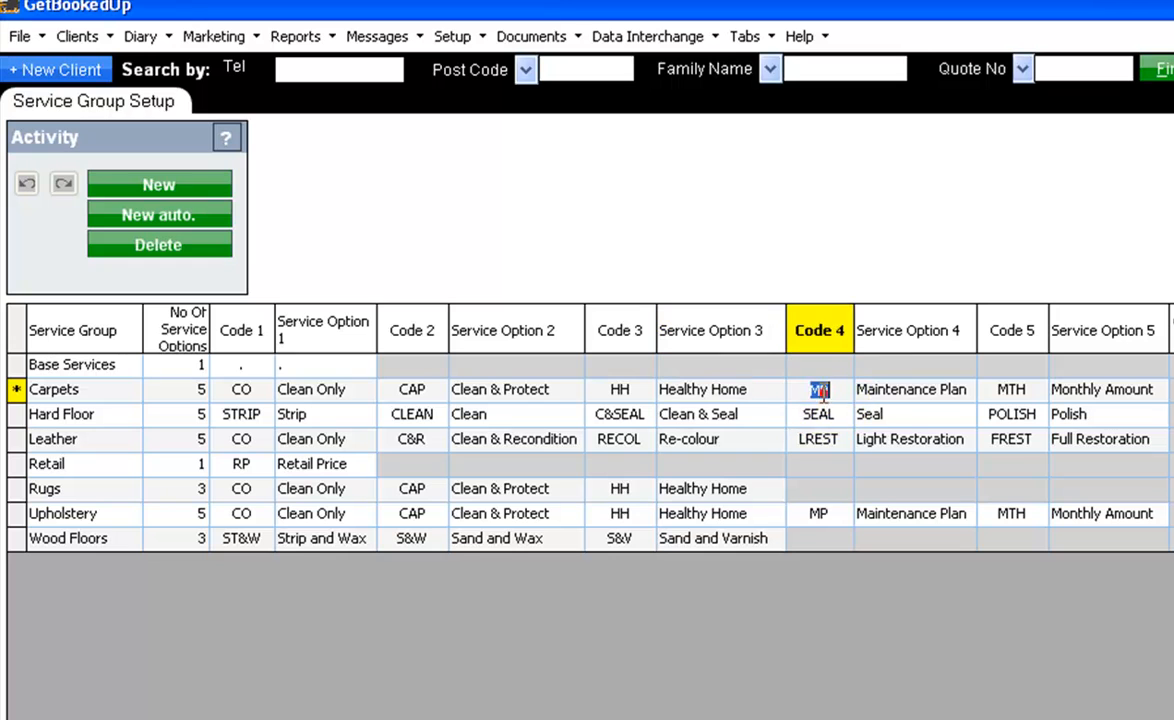
pyautogui.click(882, 390)
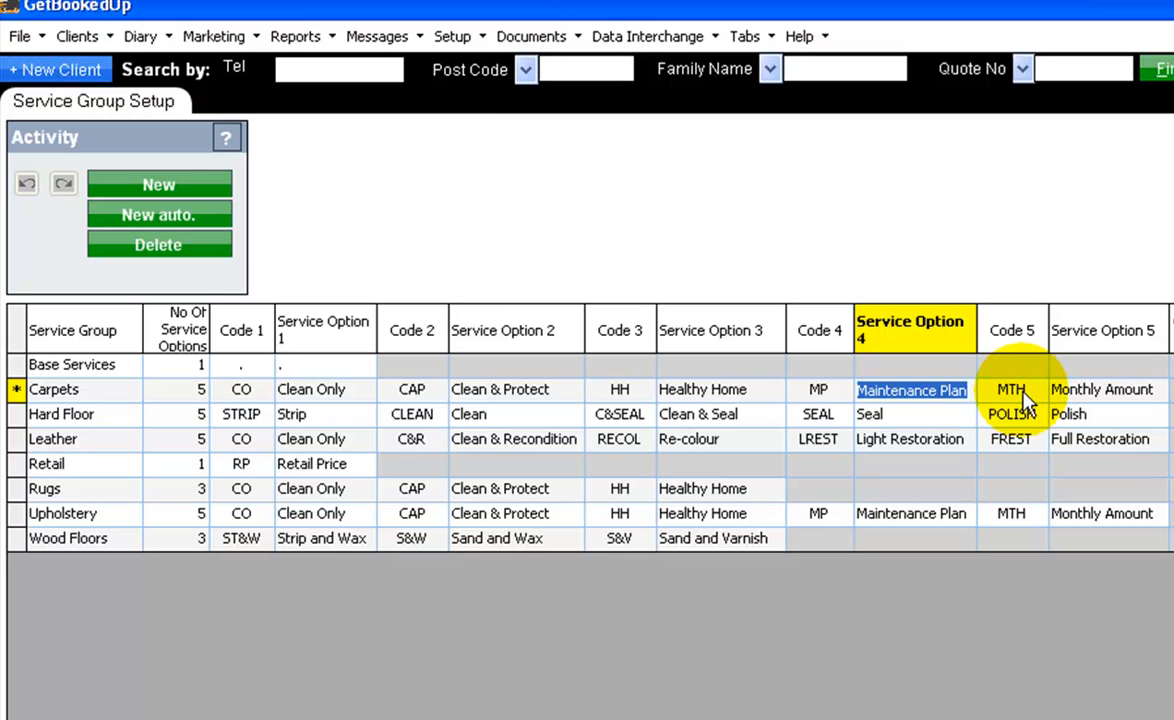
pyautogui.click(920, 393)
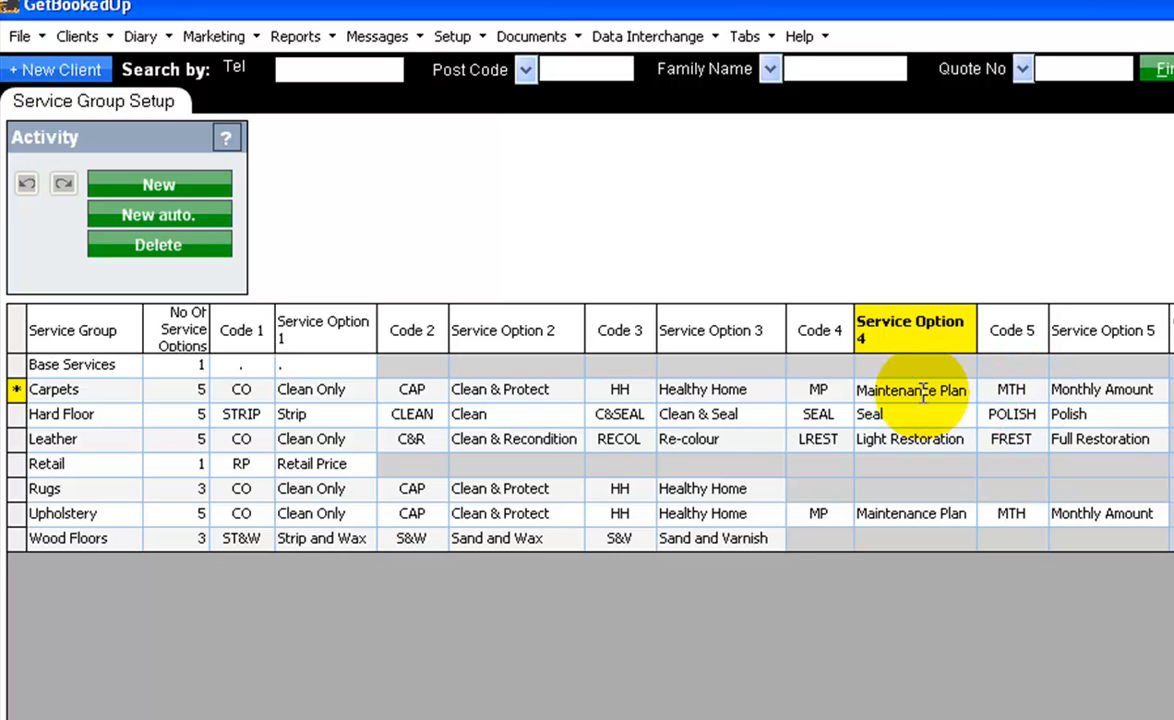
pyautogui.click(1018, 390)
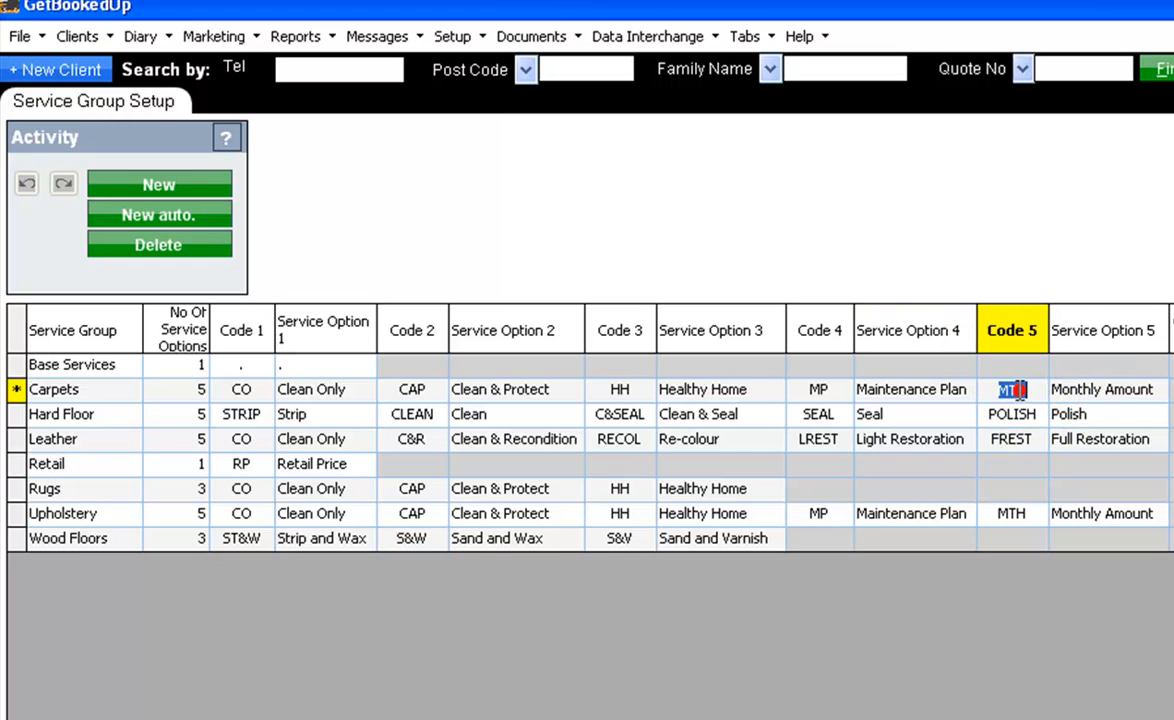
pyautogui.click(1090, 390)
pyautogui.click(1018, 390)
pyautogui.click(1086, 391)
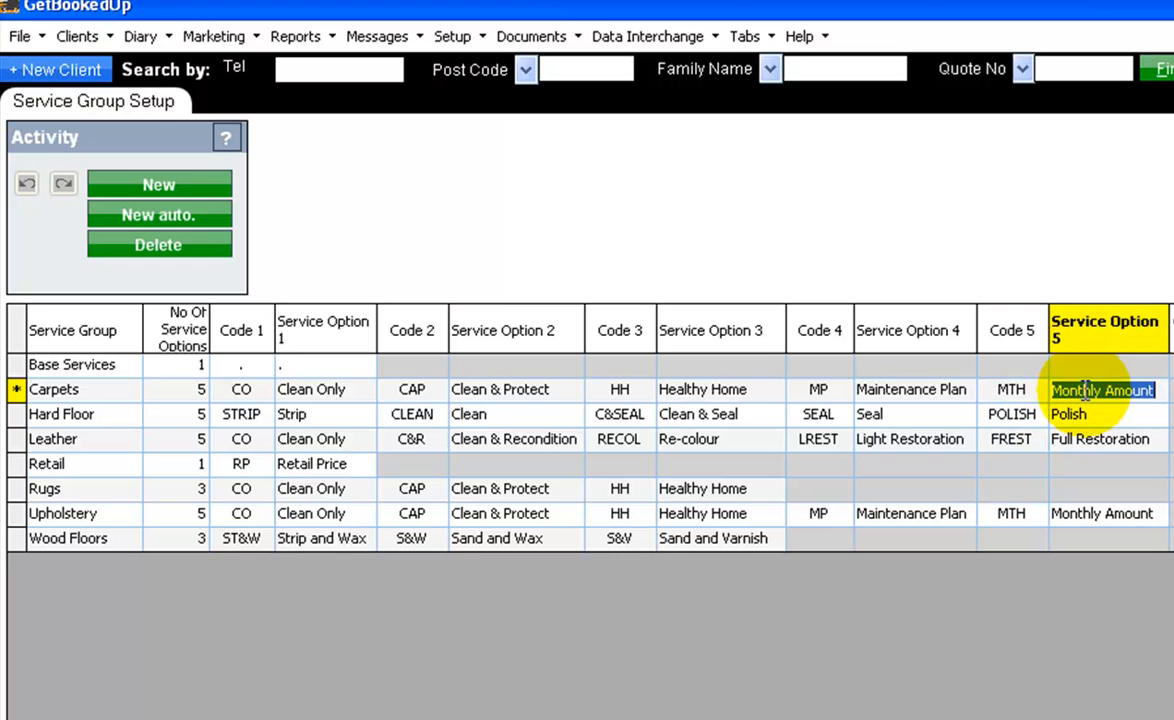
# Step: Revisit the Carpets group's fourth option and code, and go through its first three service options again
pyautogui.click(888, 389)
pyautogui.click(819, 390)
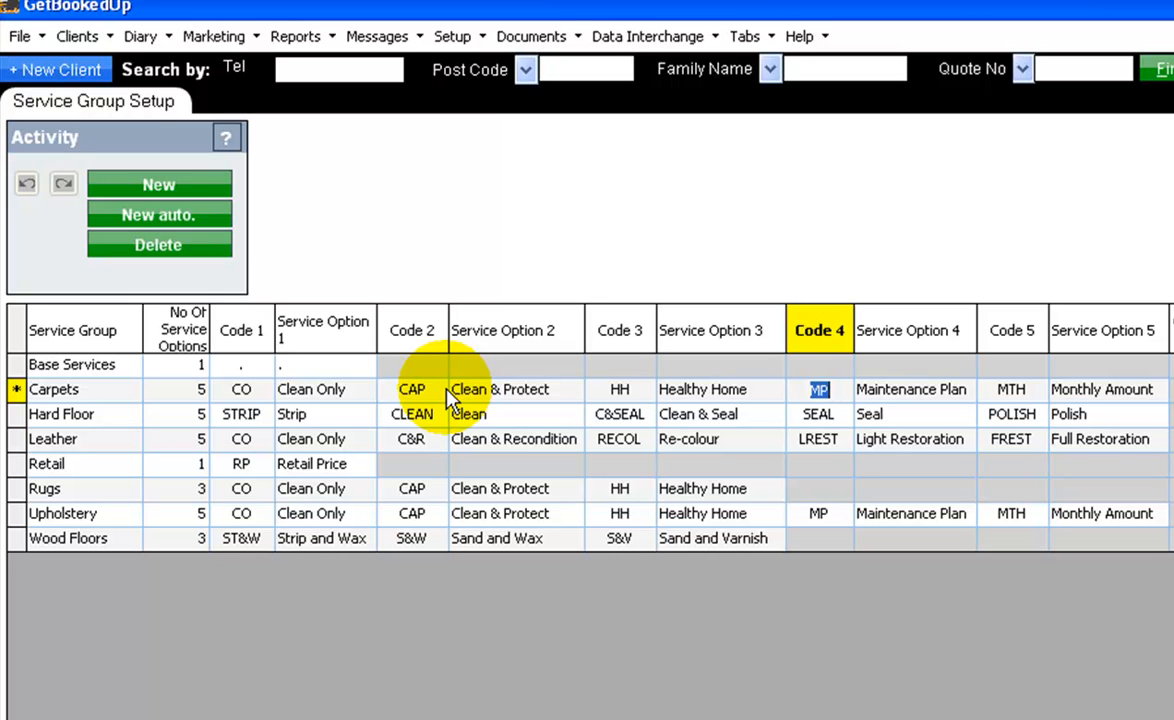
pyautogui.click(339, 396)
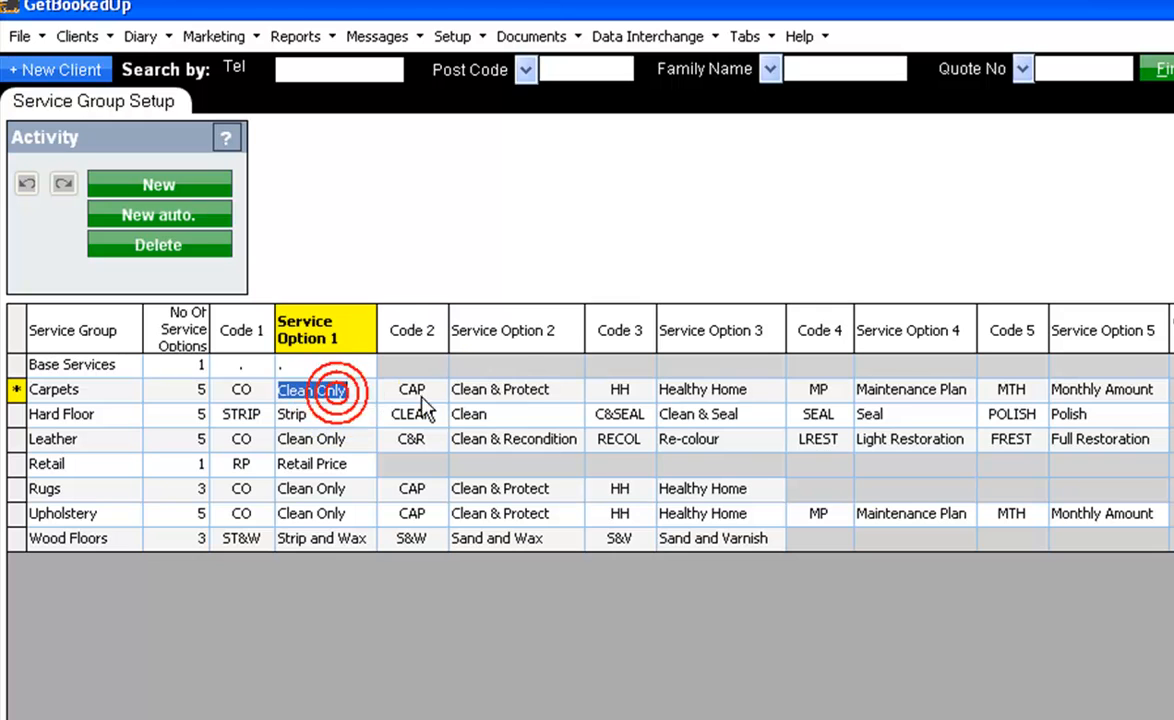
pyautogui.click(493, 392)
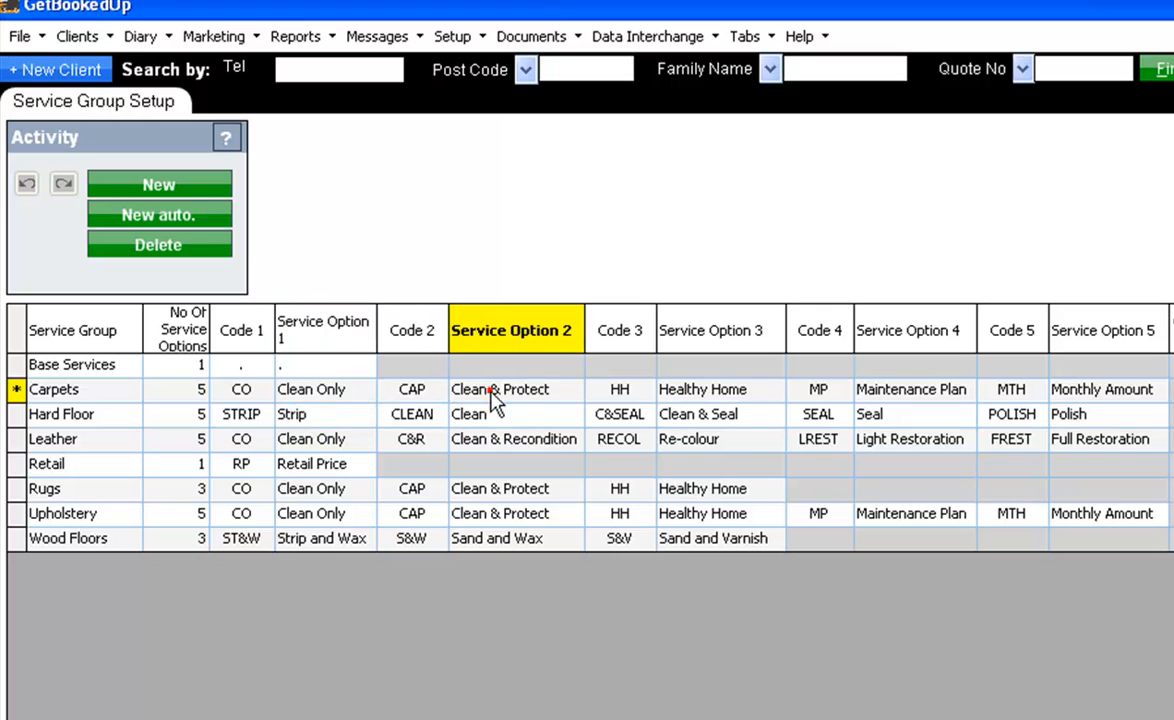
pyautogui.click(704, 390)
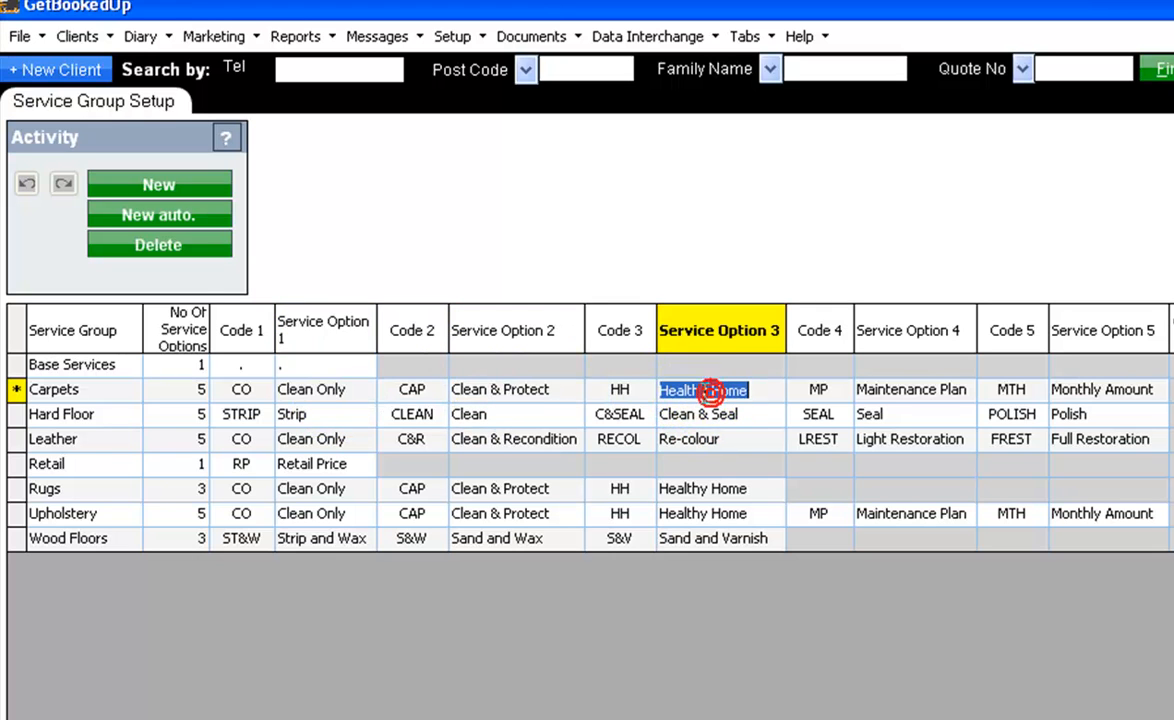
# Step: Examine the Hard Floor group's name and its first two codes with their service options
pyautogui.click(77, 416)
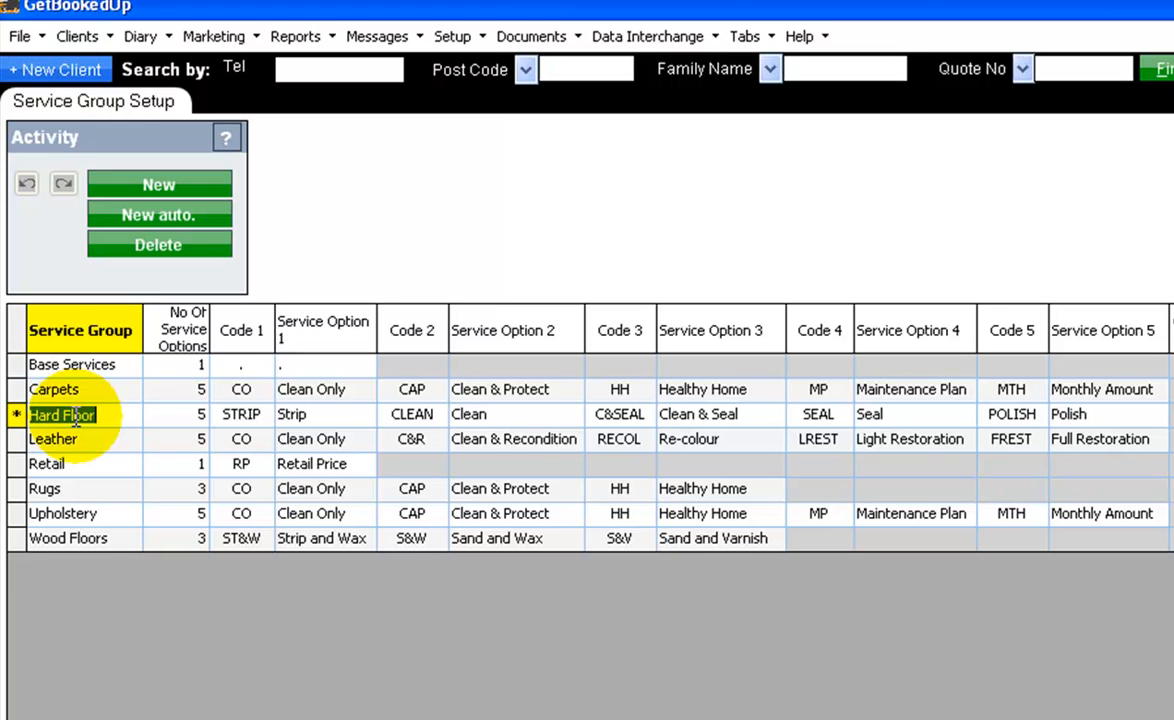
pyautogui.click(308, 414)
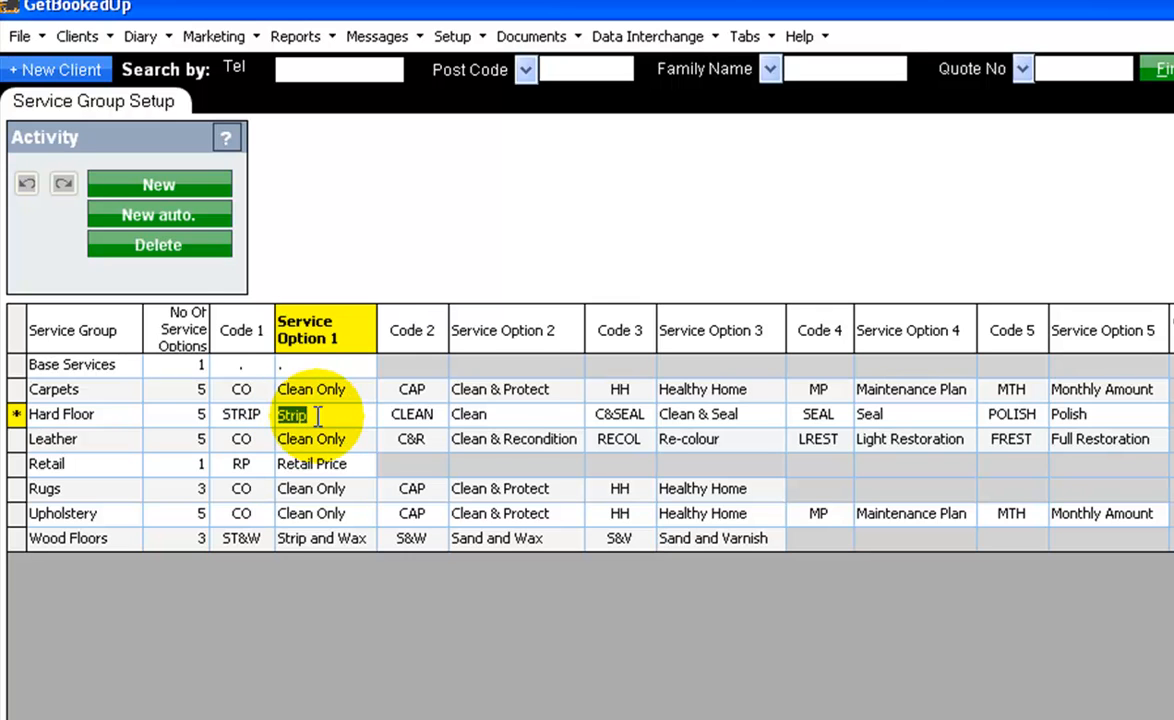
pyautogui.click(240, 414)
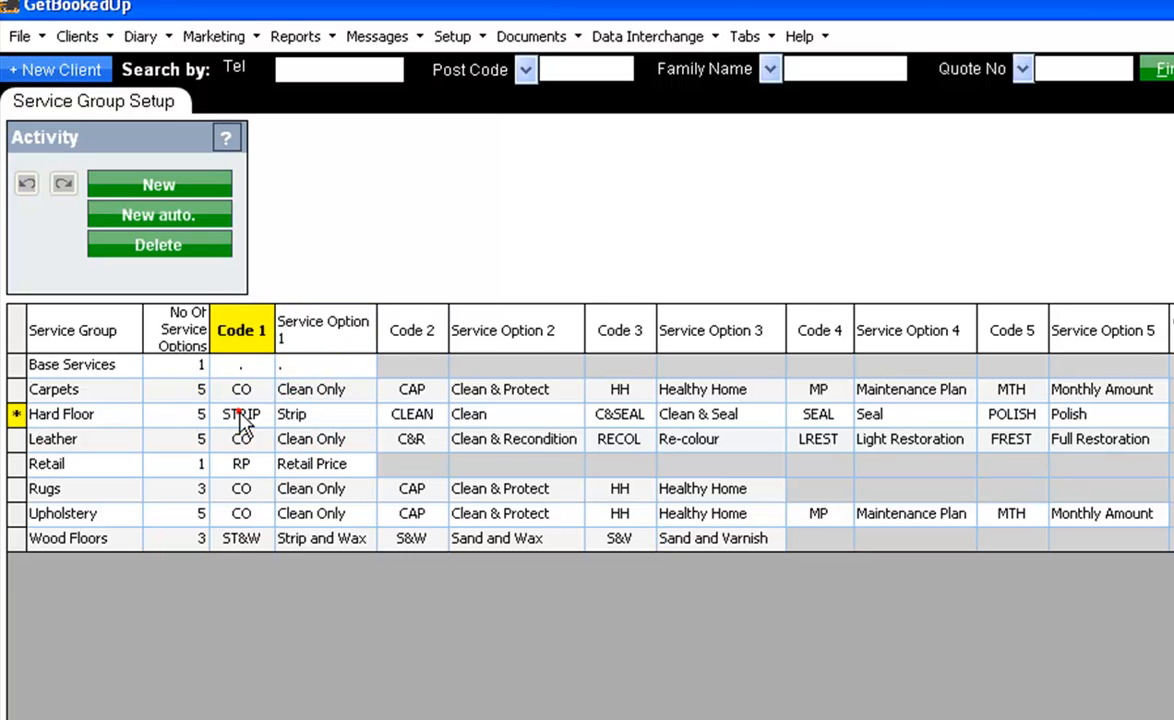
pyautogui.click(315, 413)
pyautogui.click(411, 414)
pyautogui.click(503, 416)
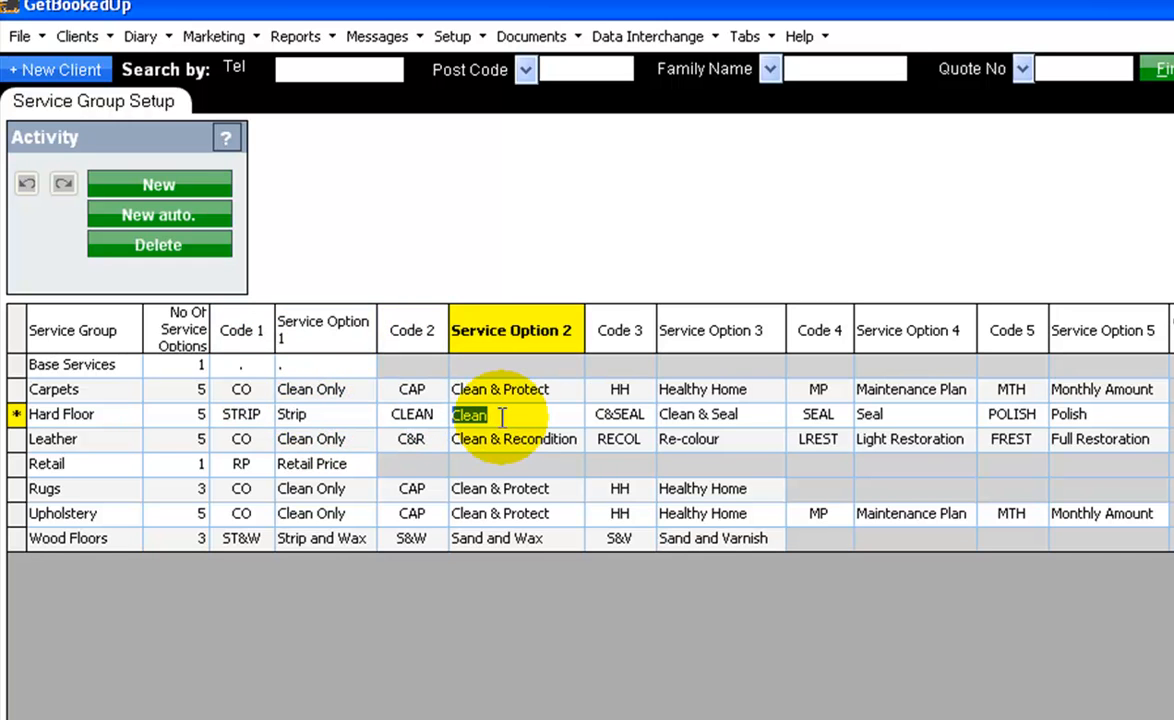
# Step: Examine the Hard Floor group's third code and its service options 3 to 5, comparing them with option 2
pyautogui.click(624, 417)
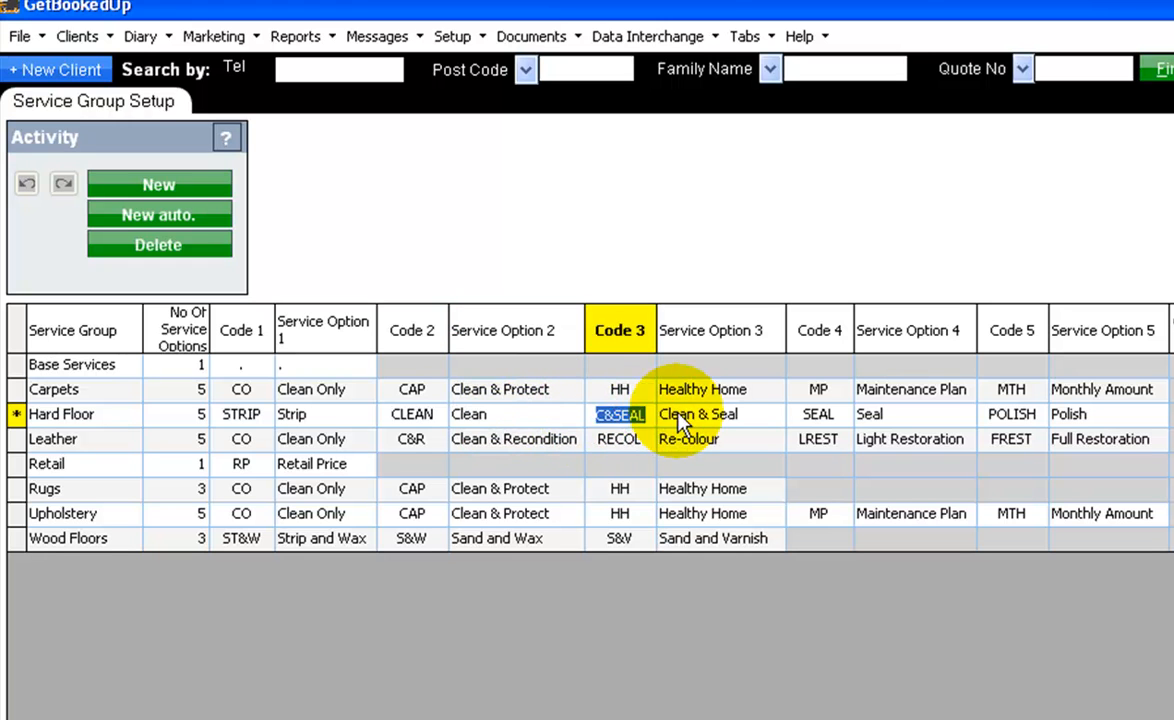
pyautogui.click(682, 416)
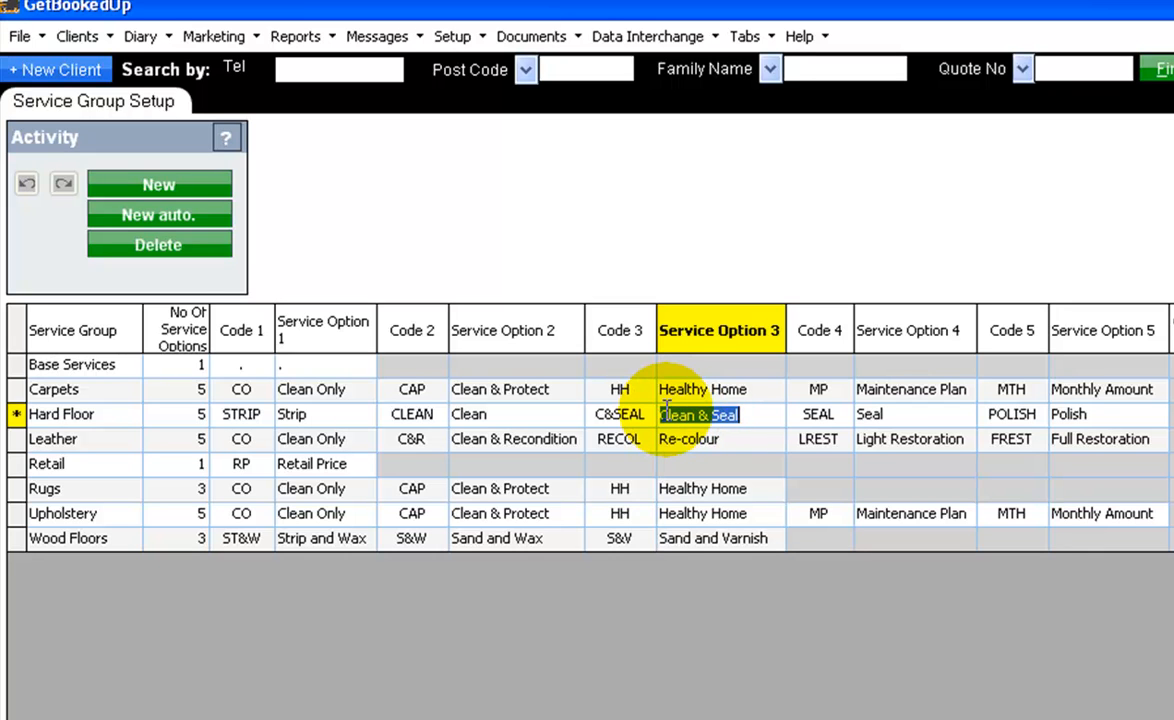
pyautogui.click(880, 414)
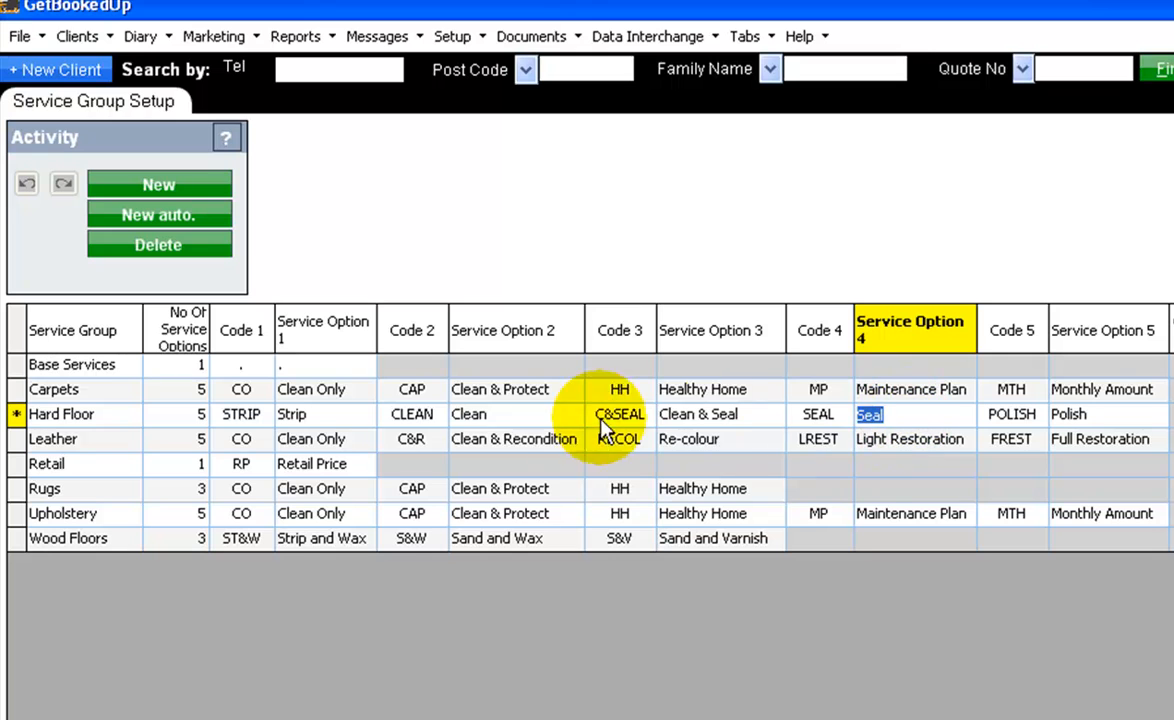
pyautogui.click(518, 414)
pyautogui.click(875, 418)
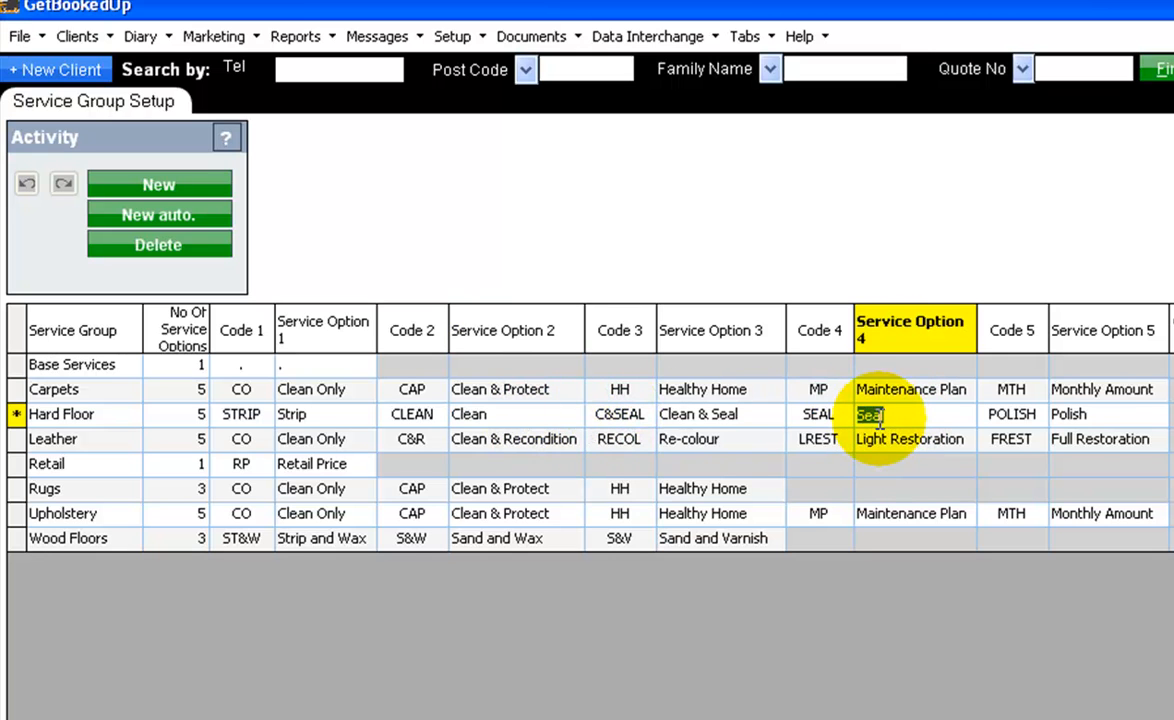
pyautogui.click(1106, 418)
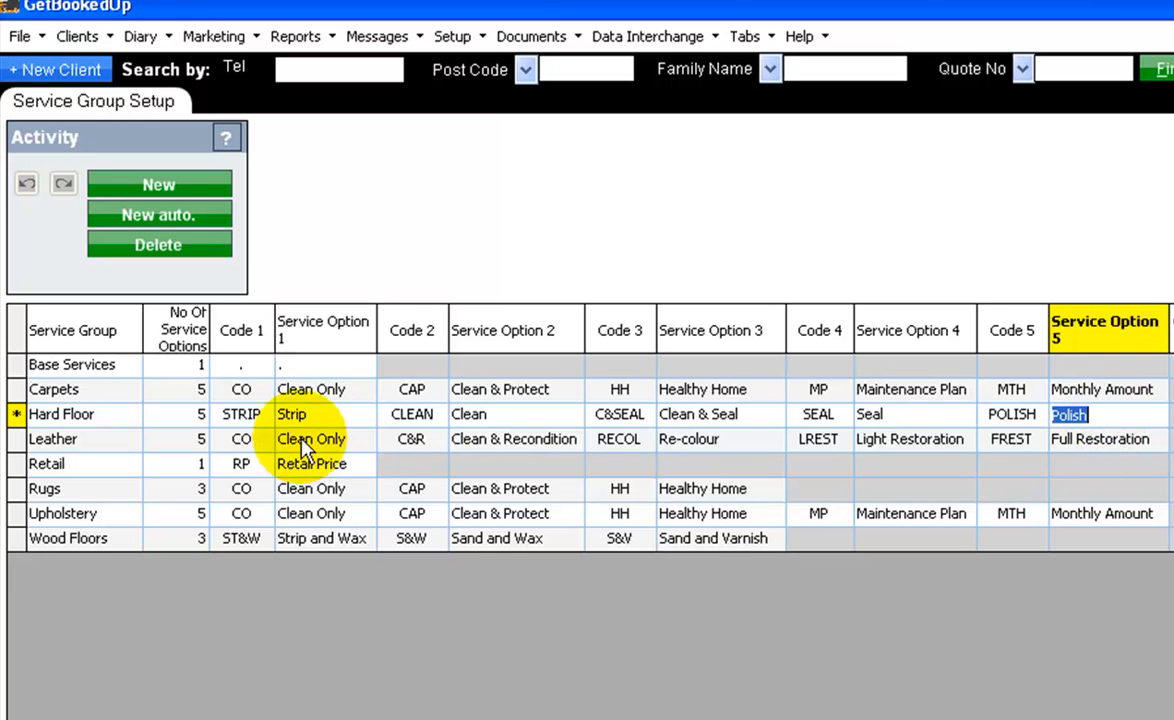
# Step: Compare the number of service options set for the Carpets and Hard Floor groups
pyautogui.click(189, 395)
pyautogui.click(188, 408)
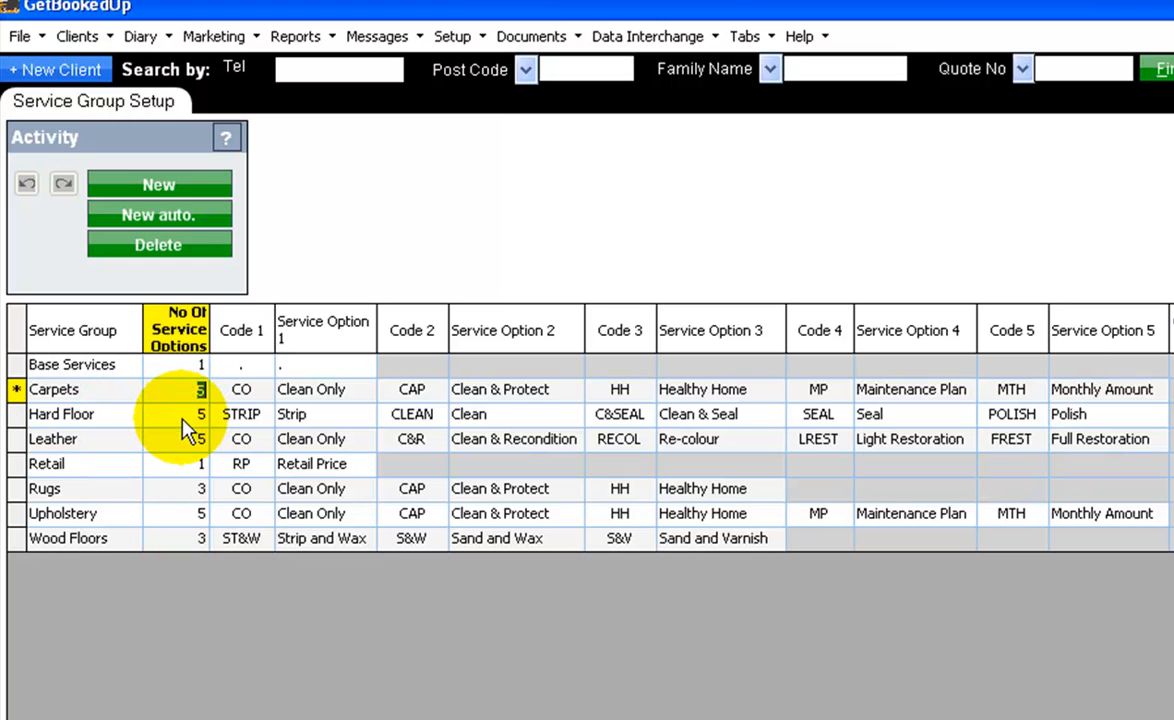
pyautogui.click(186, 389)
pyautogui.click(181, 414)
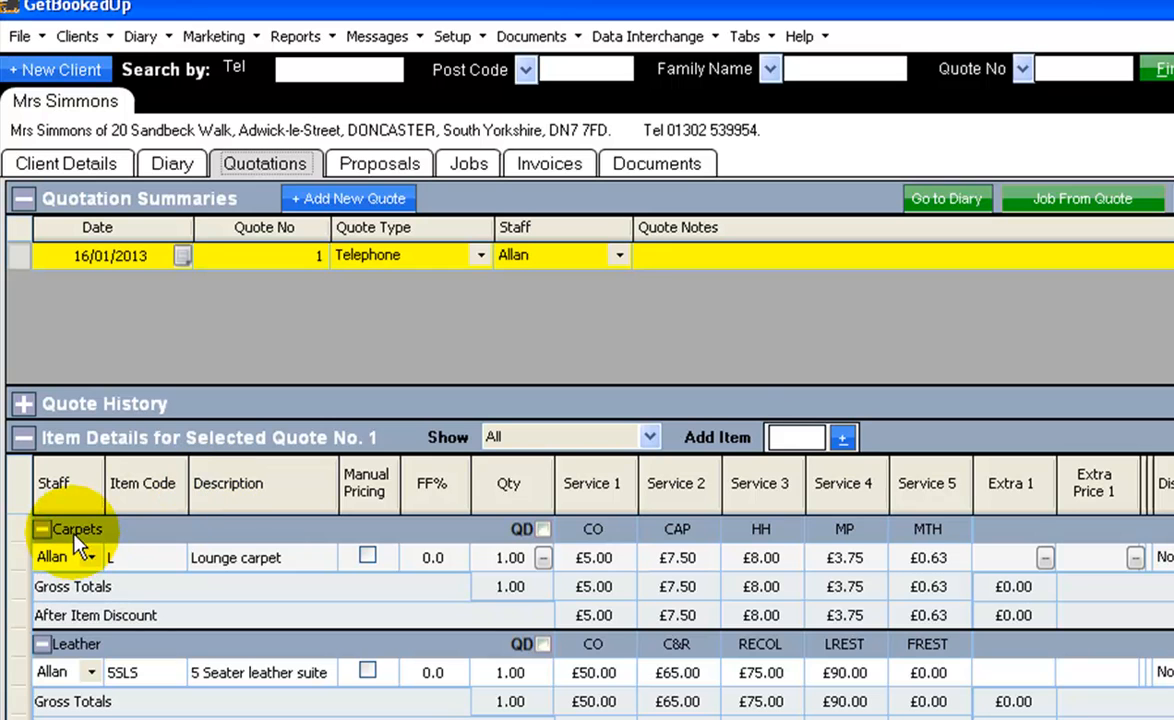
# Step: In the client's quotation, examine the Lounge carpet item and the Carpets service codes CO, CAP, HH, MP and MTH
pyautogui.click(230, 562)
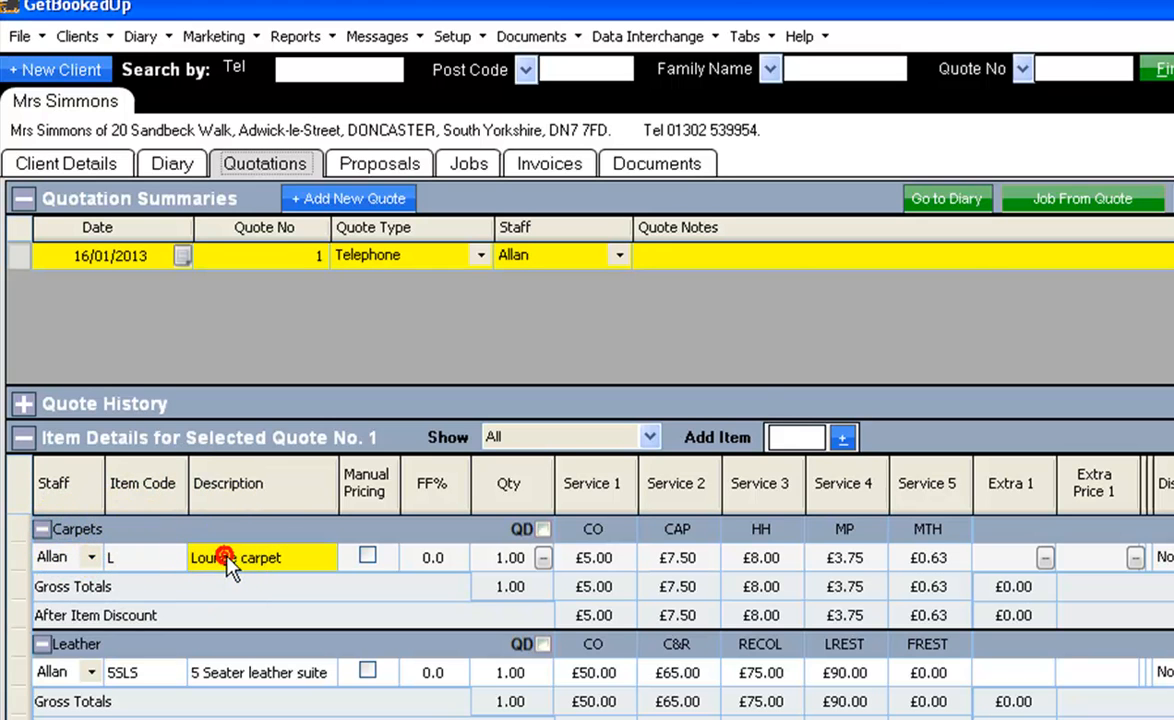
pyautogui.click(15, 557)
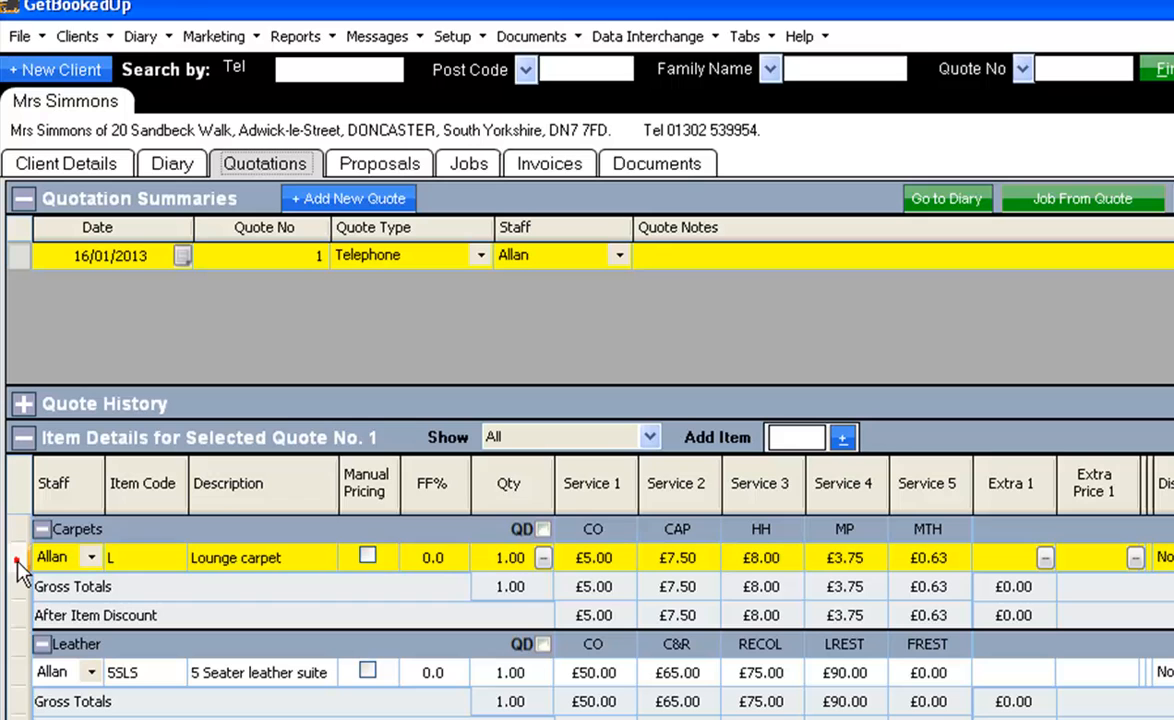
pyautogui.click(593, 529)
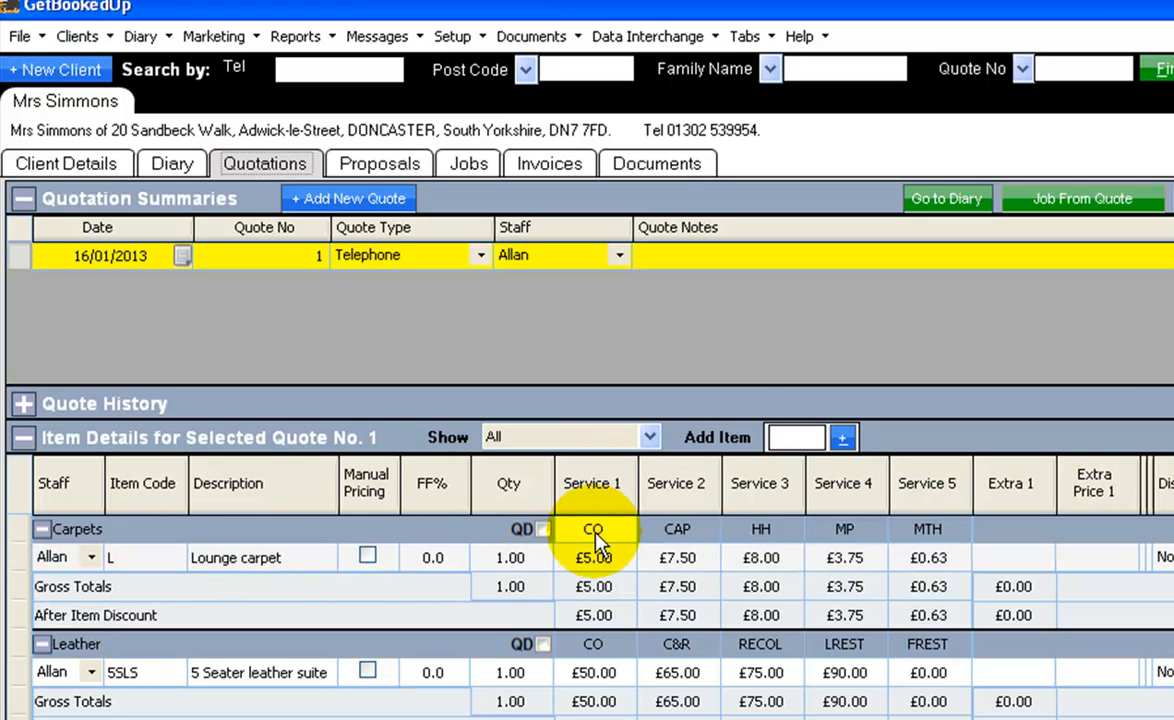
pyautogui.click(676, 529)
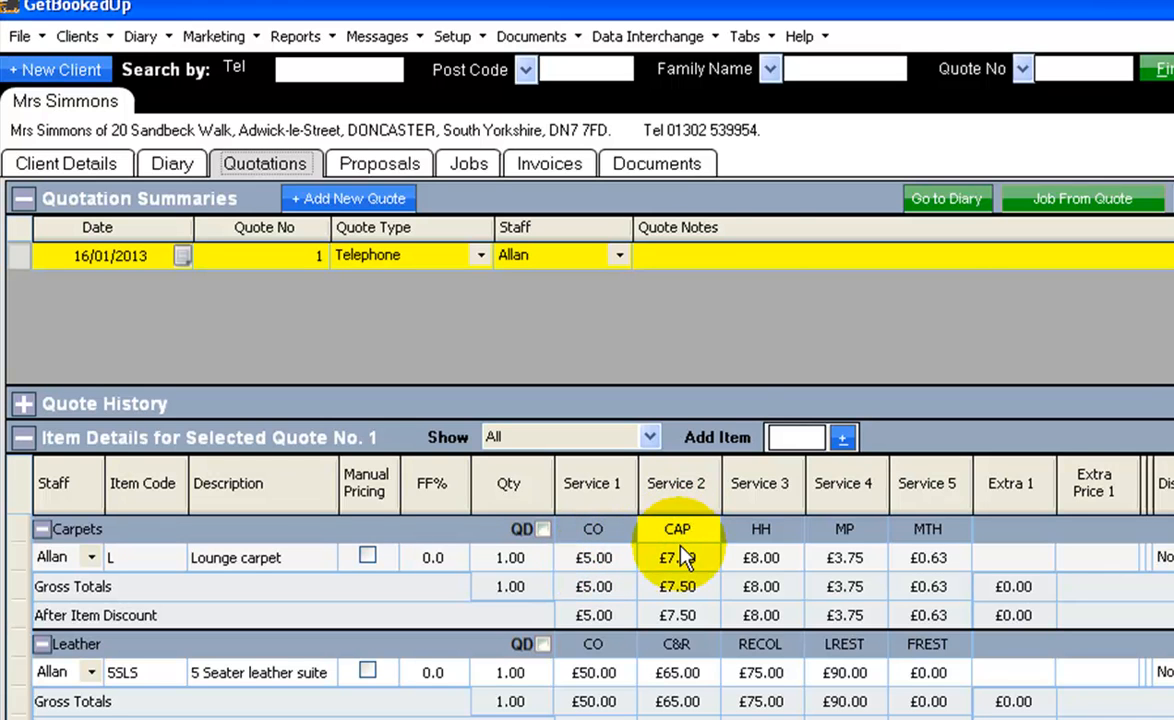
pyautogui.click(760, 530)
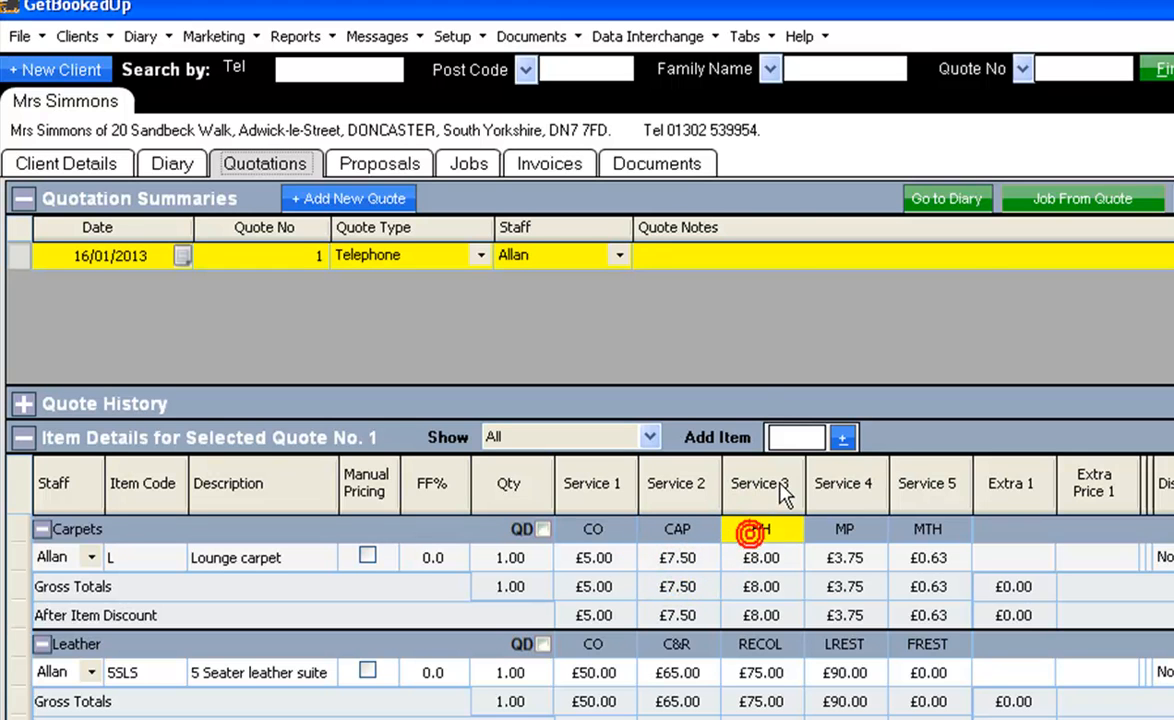
pyautogui.click(844, 529)
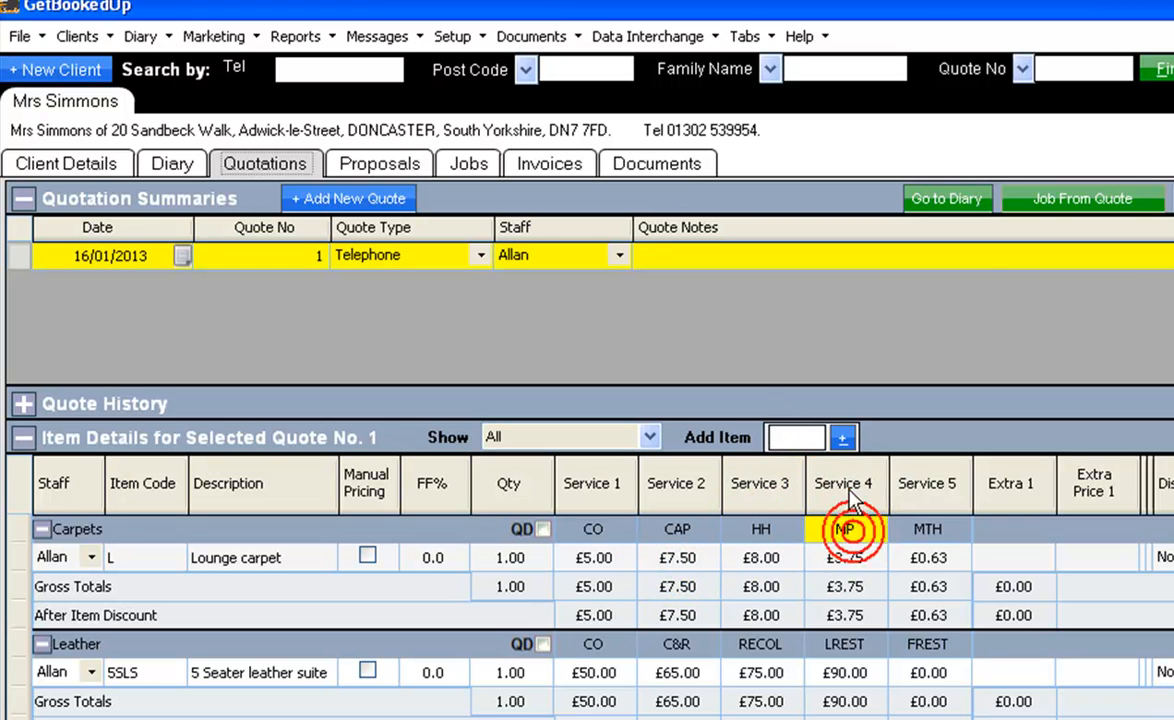
pyautogui.click(932, 530)
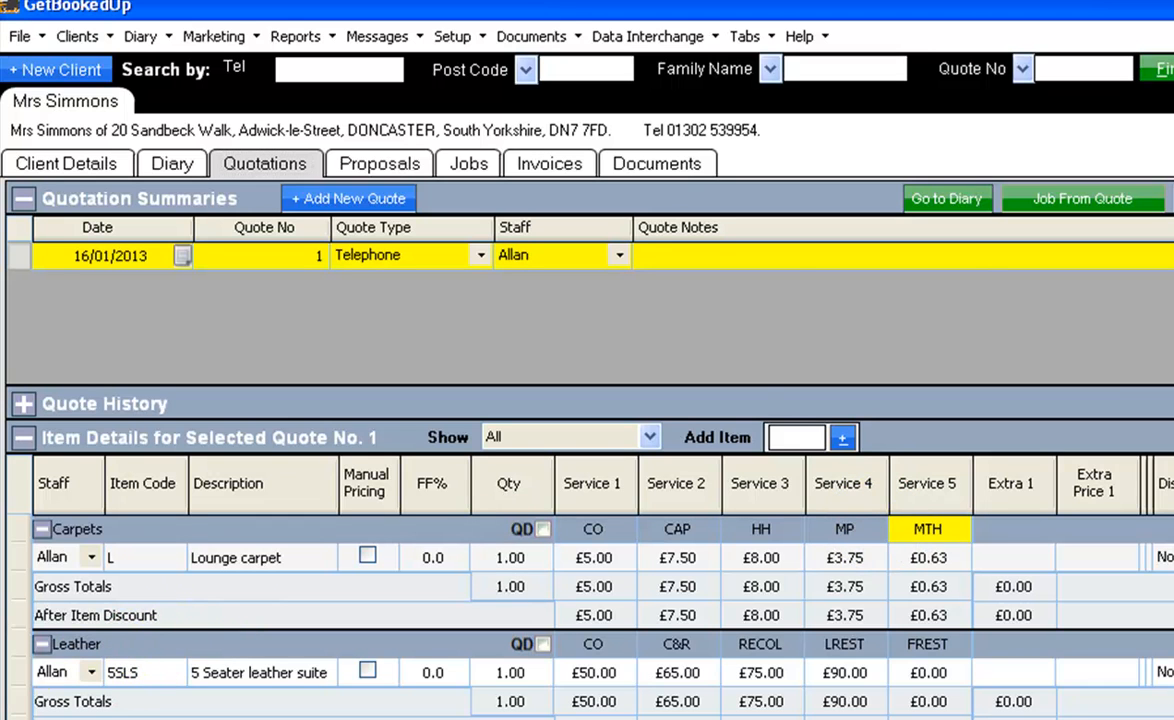
# Step: Examine the quotation's 5 Seater leather suite item and the Leather codes for services 1 to 4
pyautogui.click(18, 672)
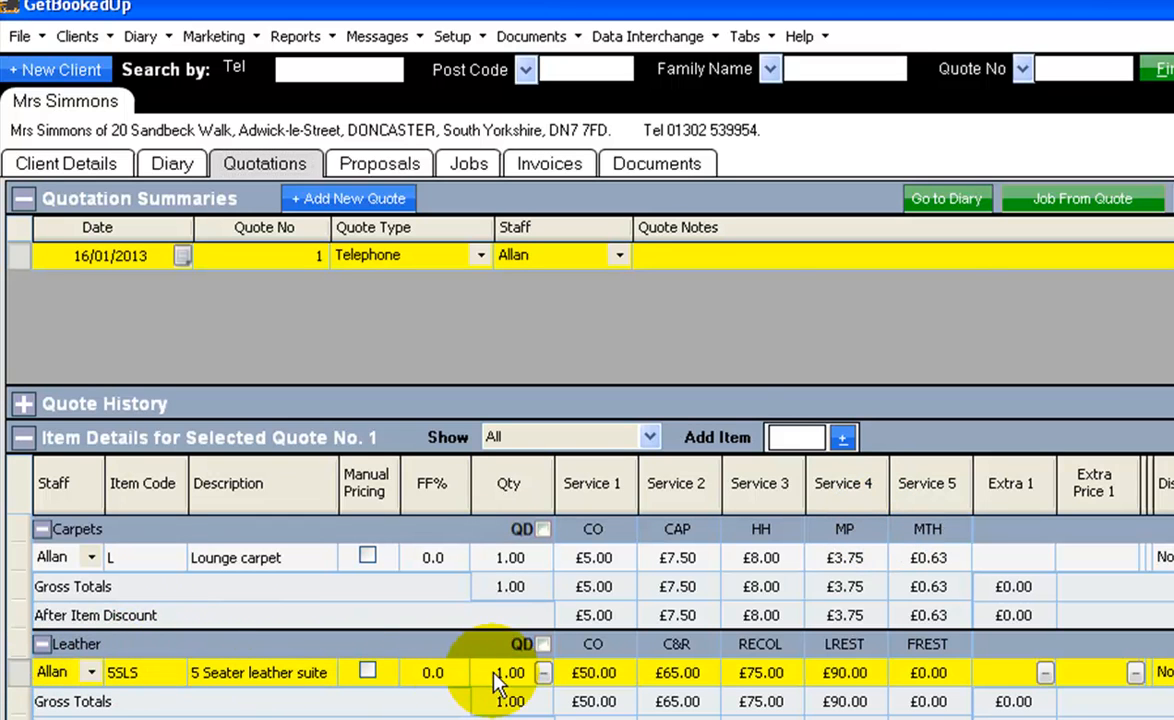
pyautogui.click(596, 648)
pyautogui.click(603, 484)
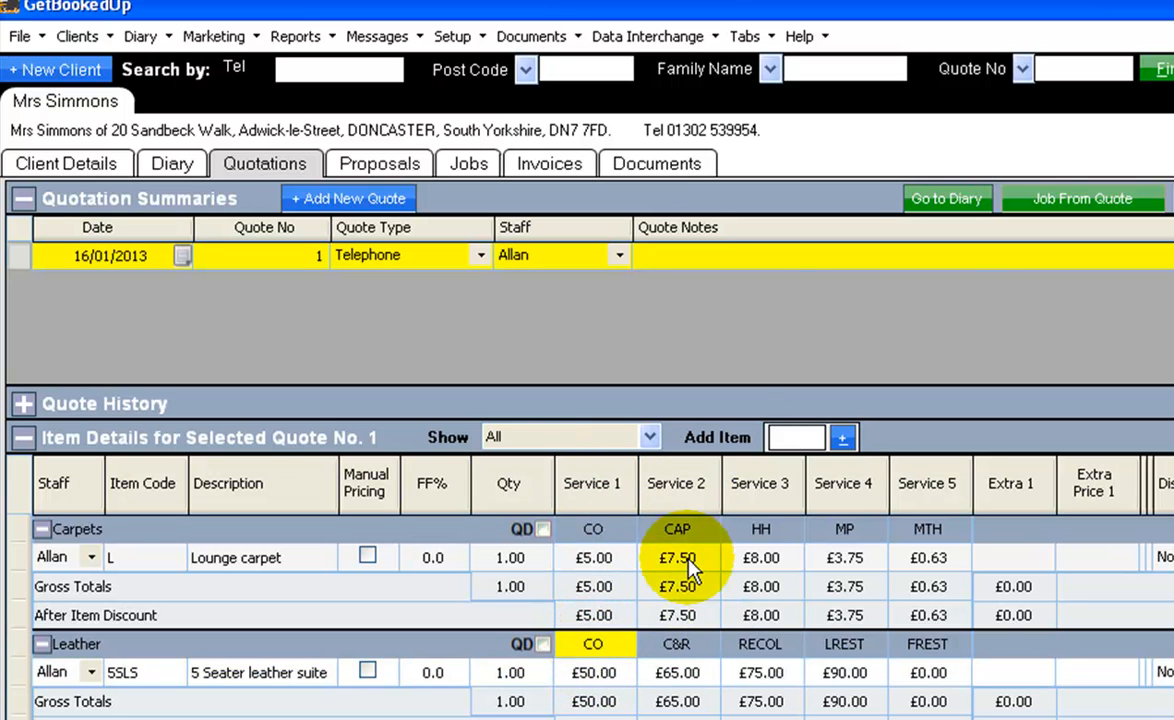
pyautogui.click(678, 648)
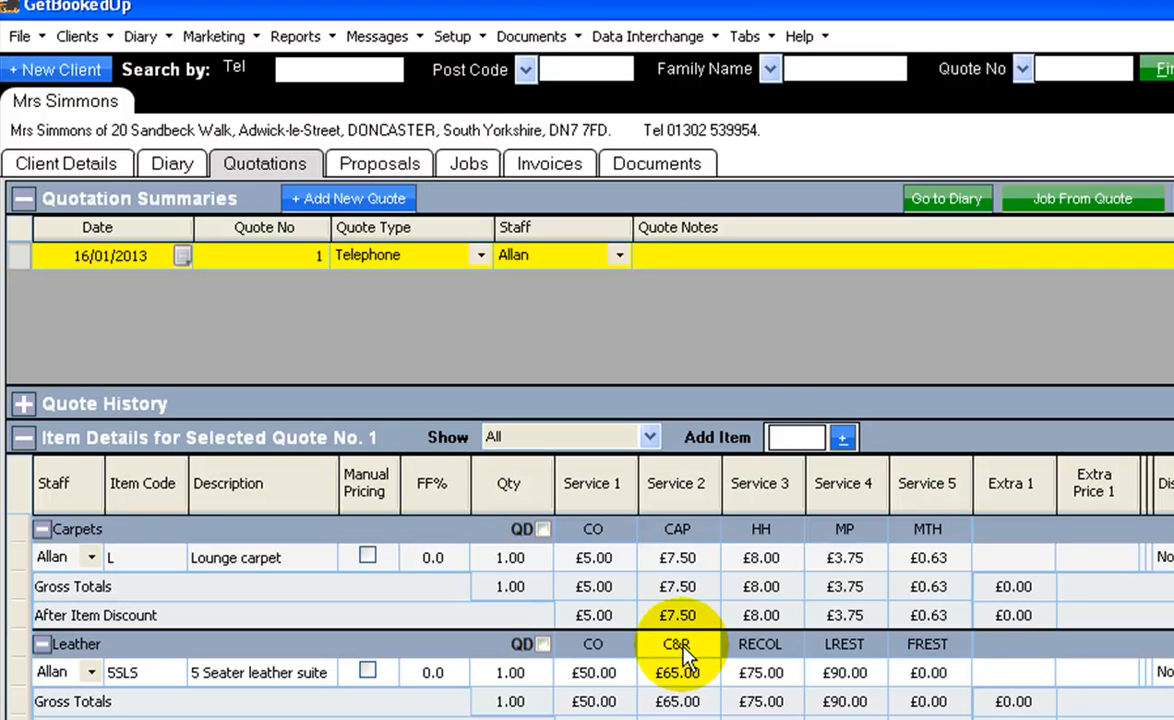
pyautogui.click(758, 648)
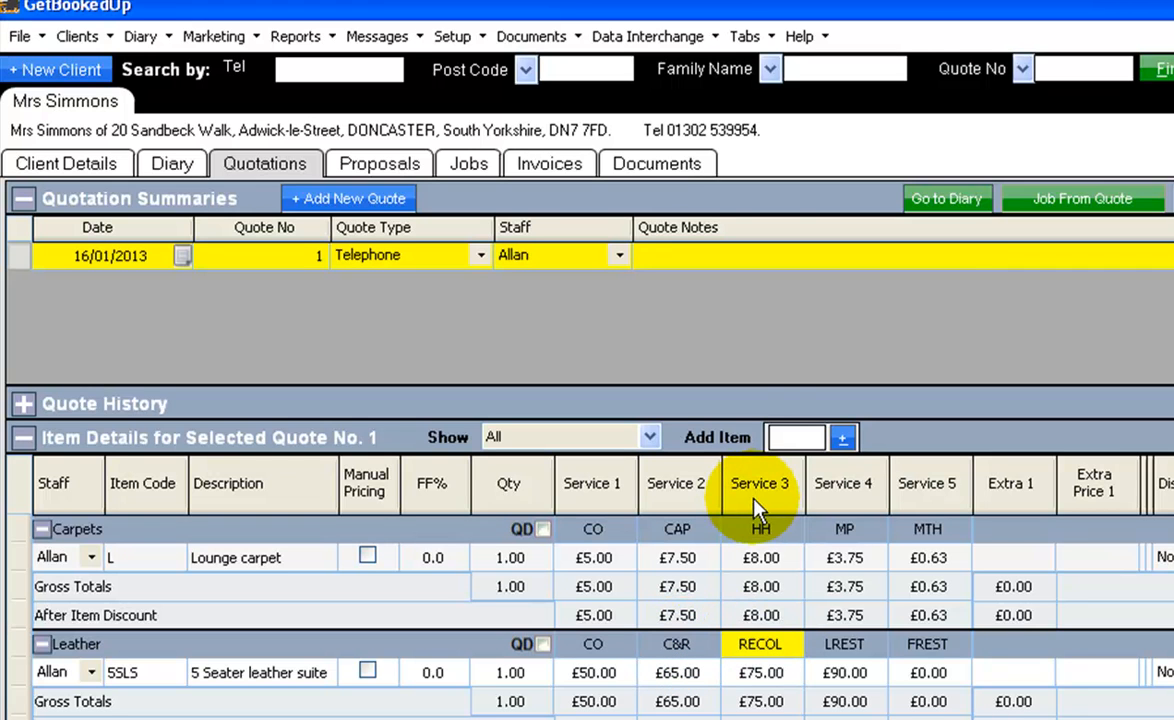
pyautogui.click(848, 646)
pyautogui.click(849, 650)
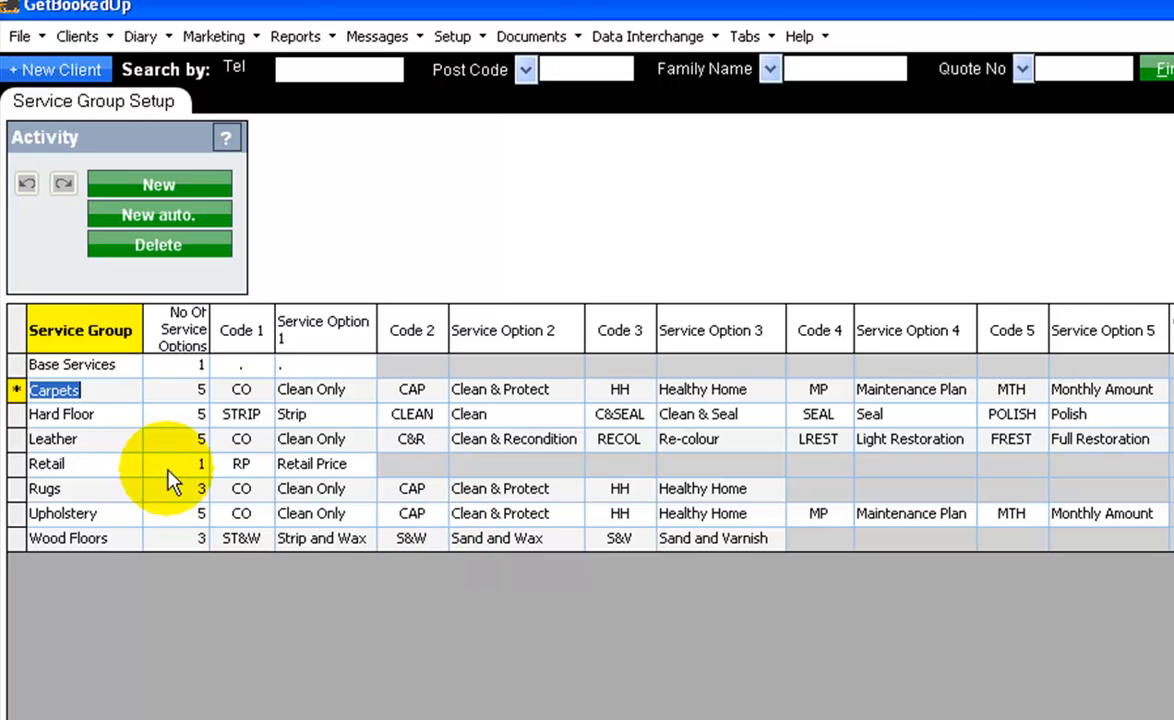
# Step: In Service Group Setup, examine the Leather group's name and its five service options in order
pyautogui.click(92, 440)
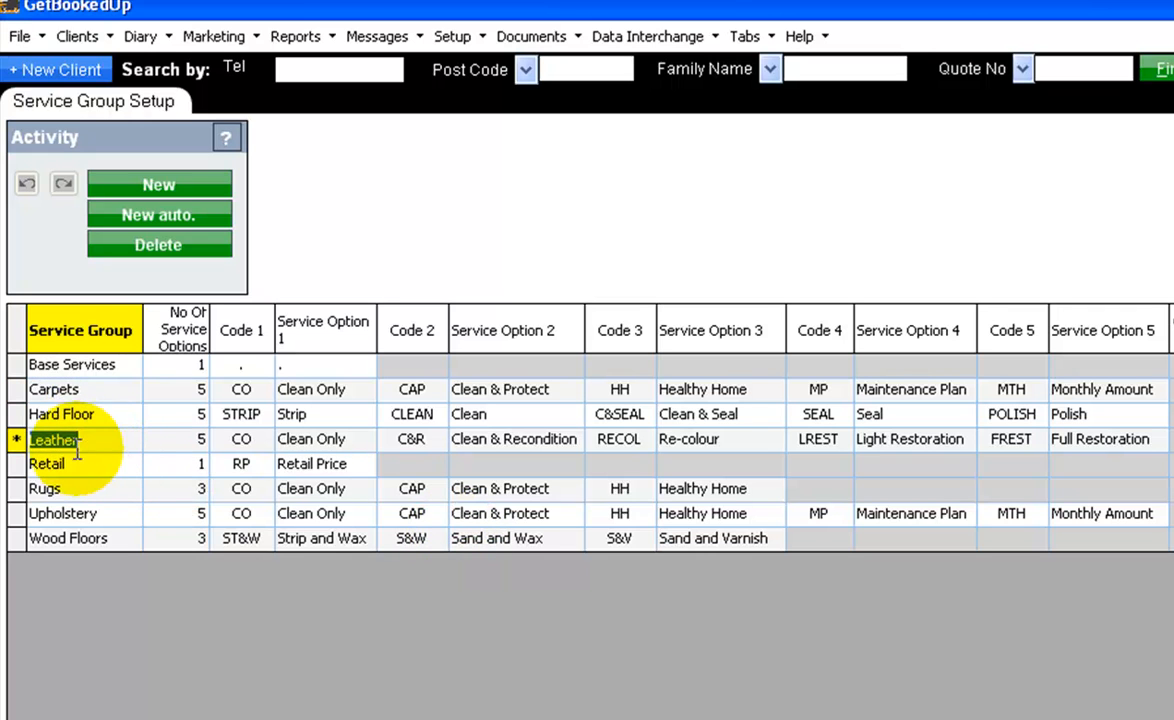
pyautogui.click(317, 446)
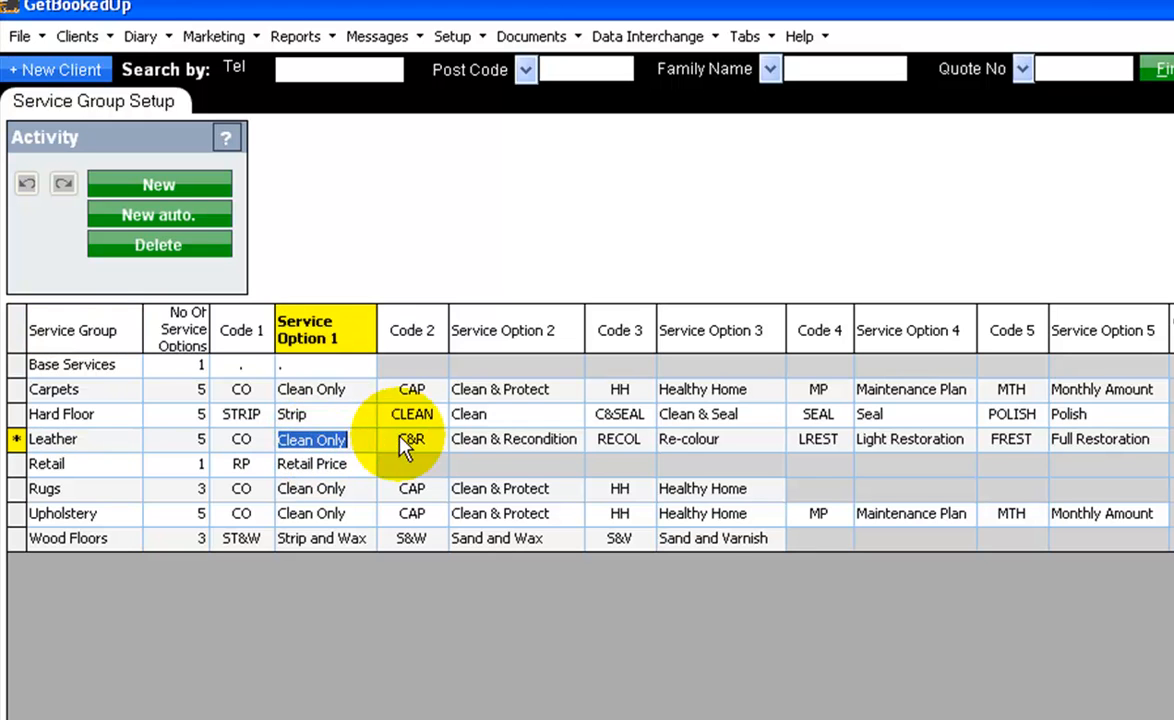
pyautogui.click(493, 438)
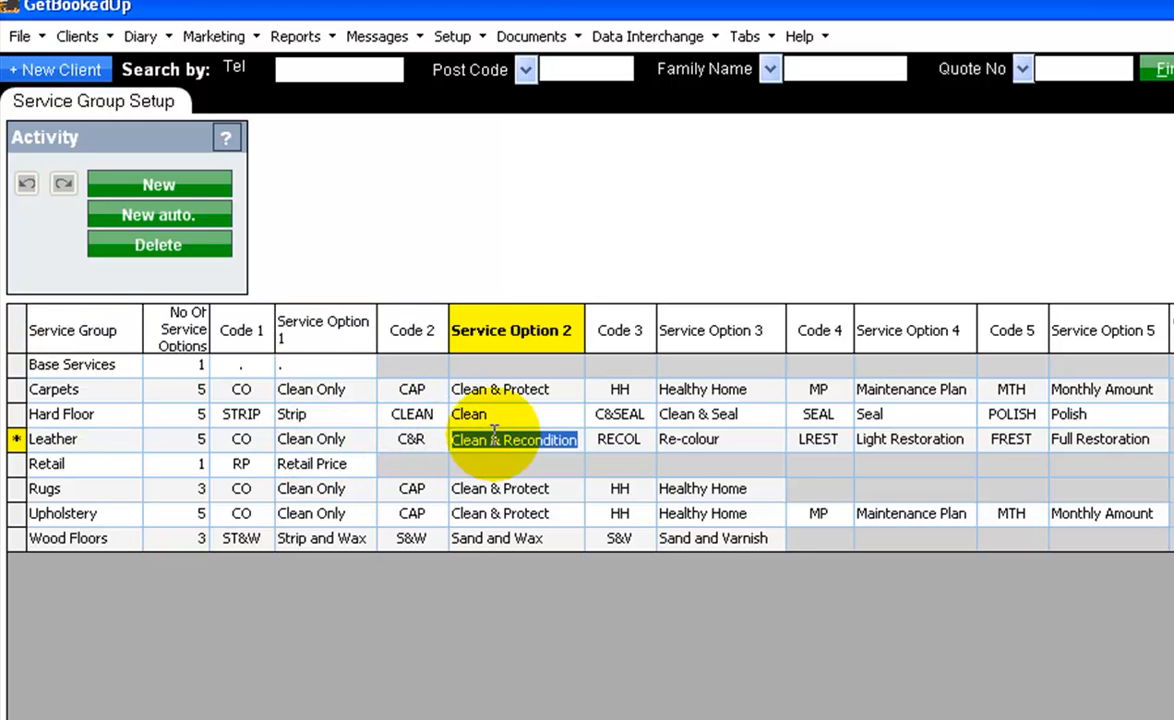
pyautogui.click(689, 439)
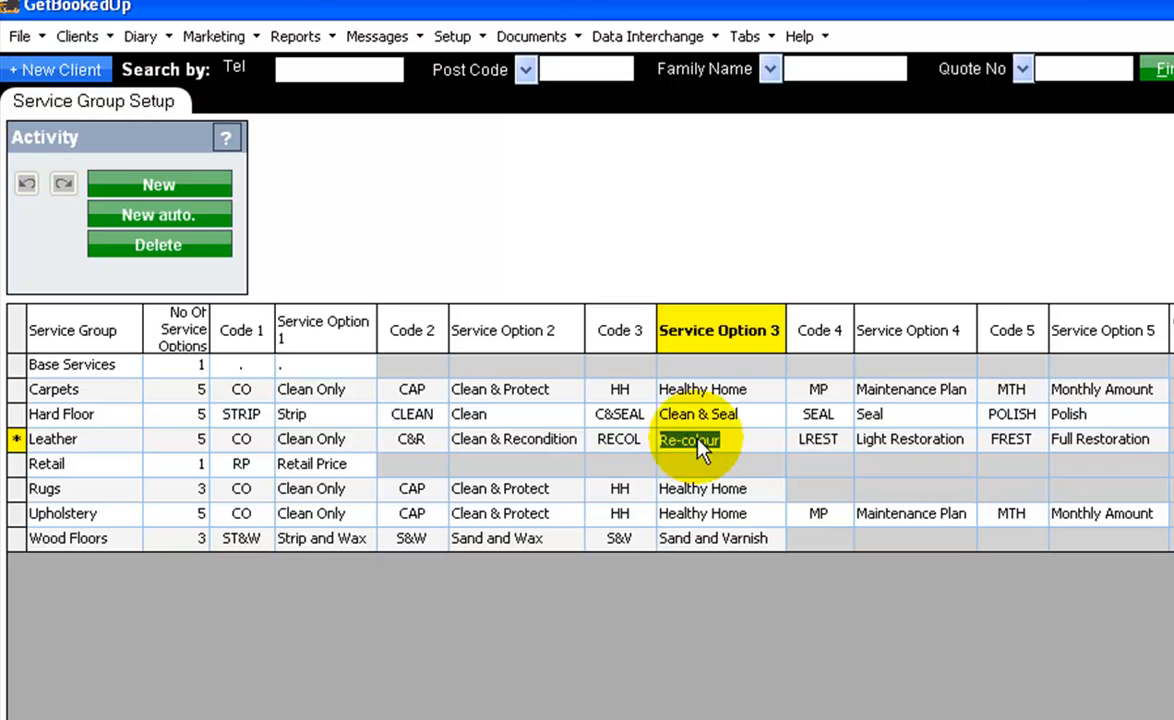
pyautogui.click(922, 440)
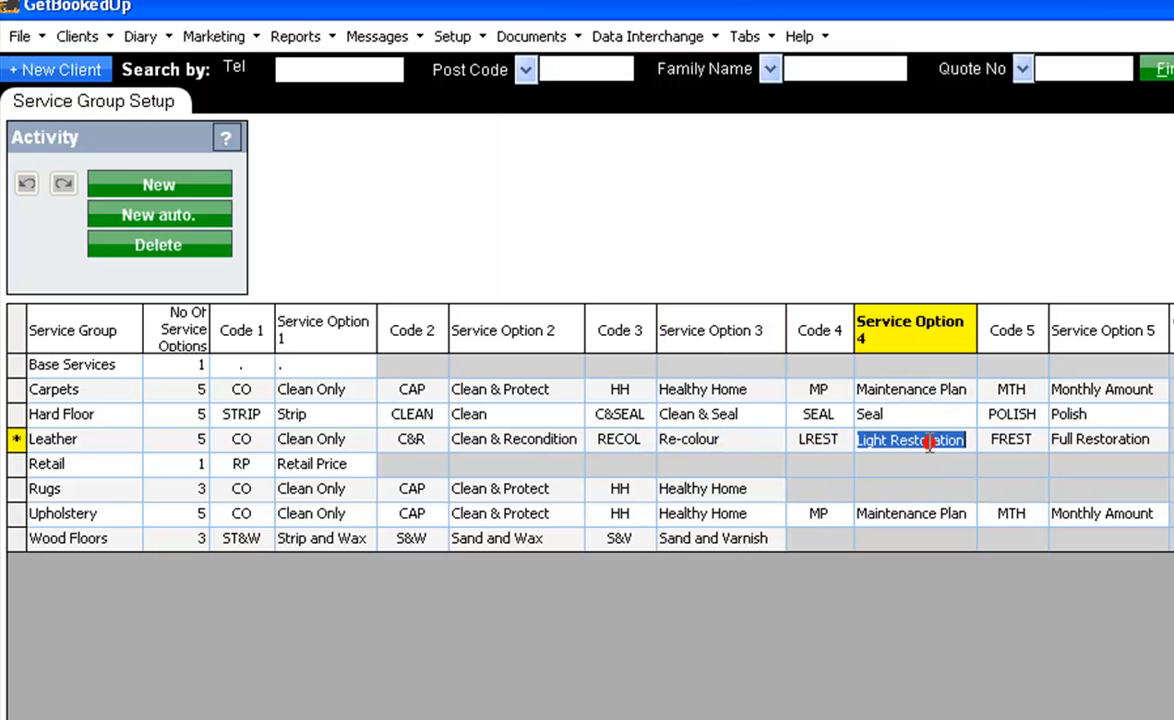
pyautogui.click(1104, 448)
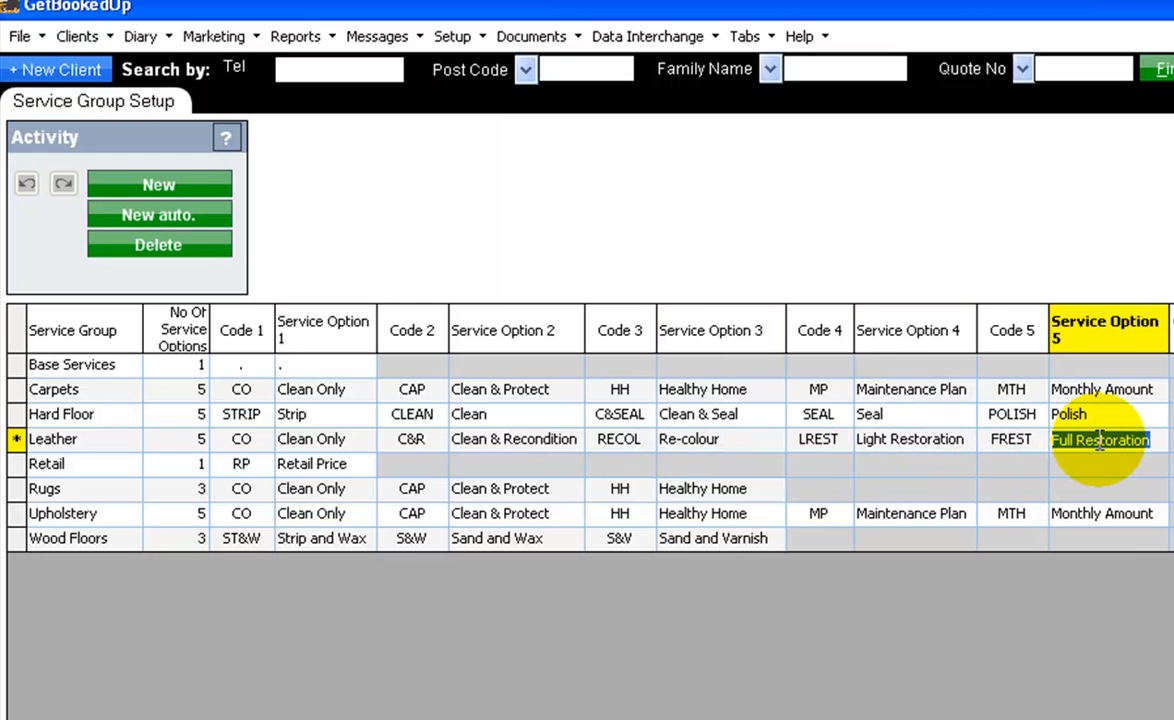
# Step: Examine the Leather group's codes from the fifth back to the first, ending on the second code
pyautogui.click(990, 442)
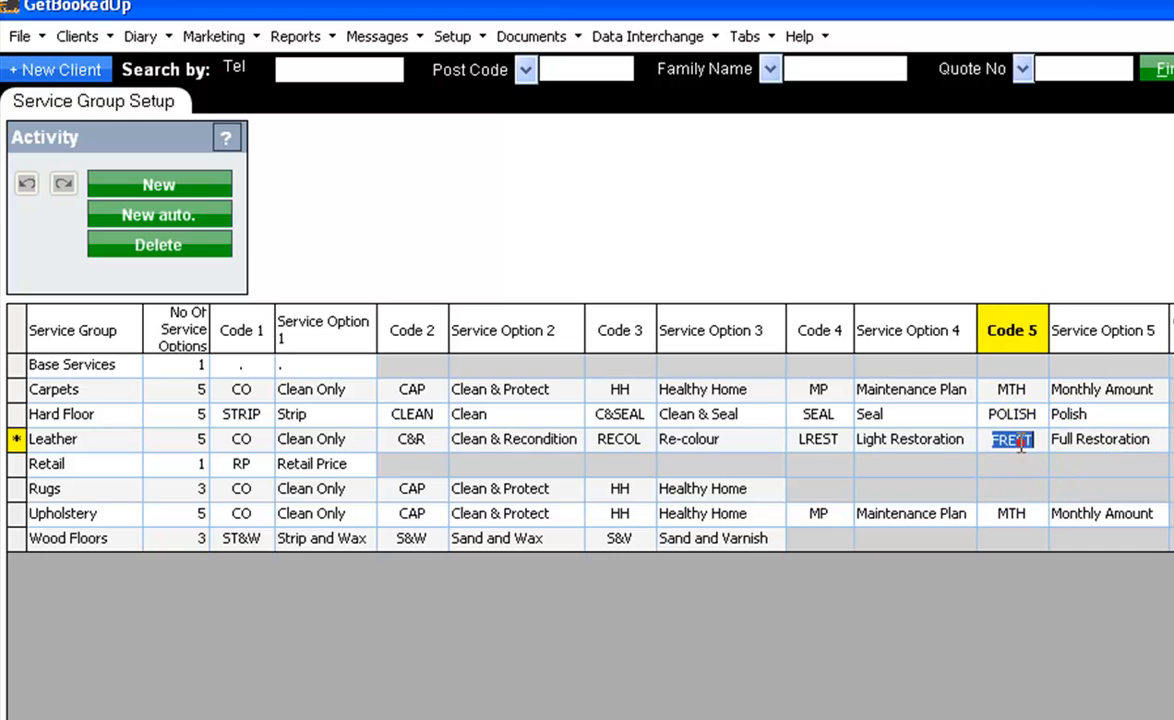
pyautogui.click(820, 450)
pyautogui.click(619, 441)
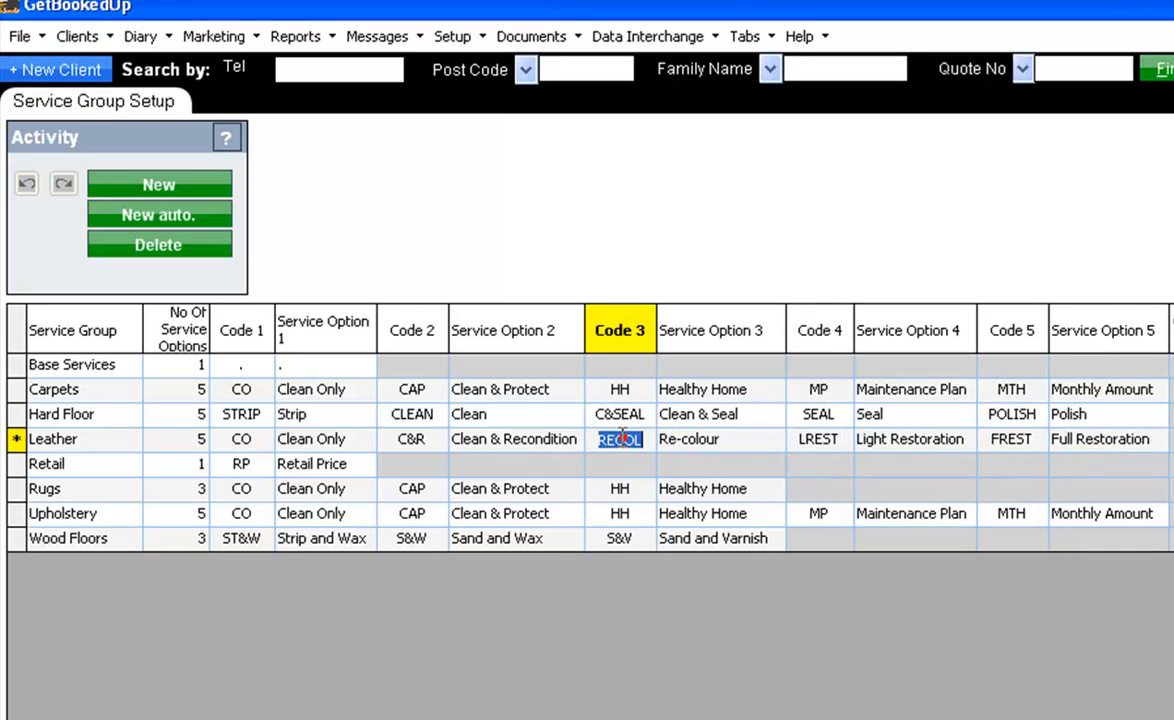
pyautogui.click(420, 446)
pyautogui.click(243, 440)
pyautogui.click(414, 444)
pyautogui.click(414, 436)
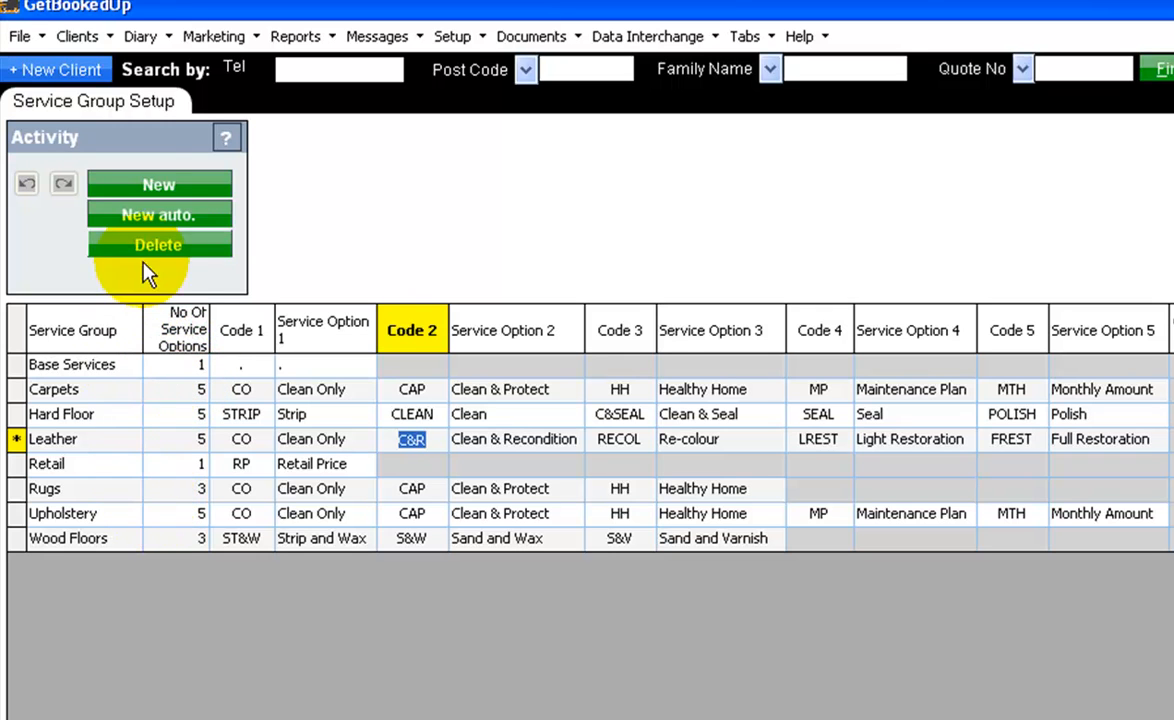
# Step: Add a service group named Testing with 3 service options, using CO as Code 1 and Clean Only as Service Option 1
pyautogui.click(152, 187)
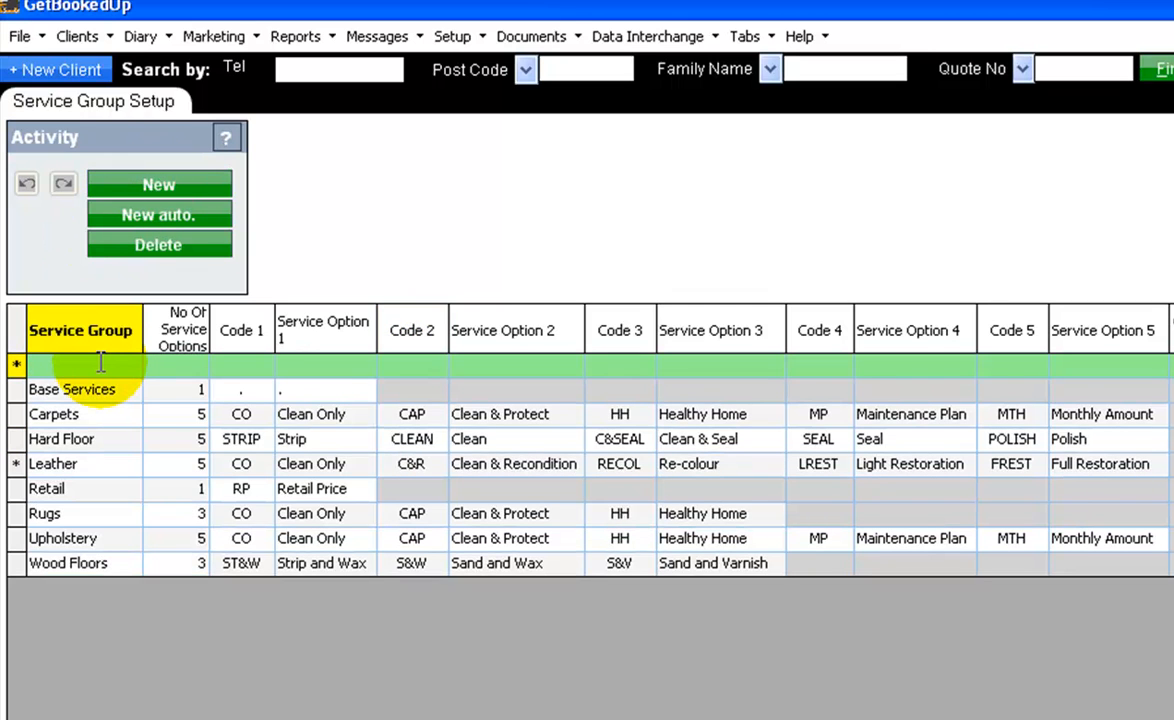
pyautogui.write('Testing')
pyautogui.press('Tab')
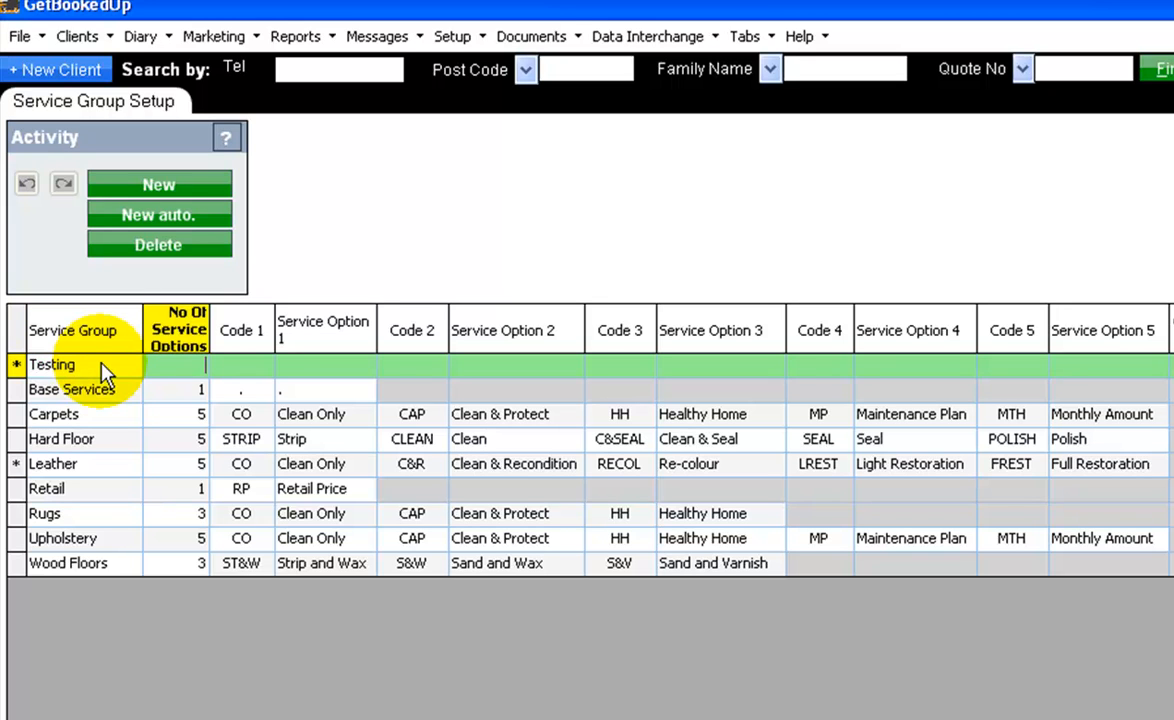
pyautogui.write('3')
pyautogui.press('Tab')
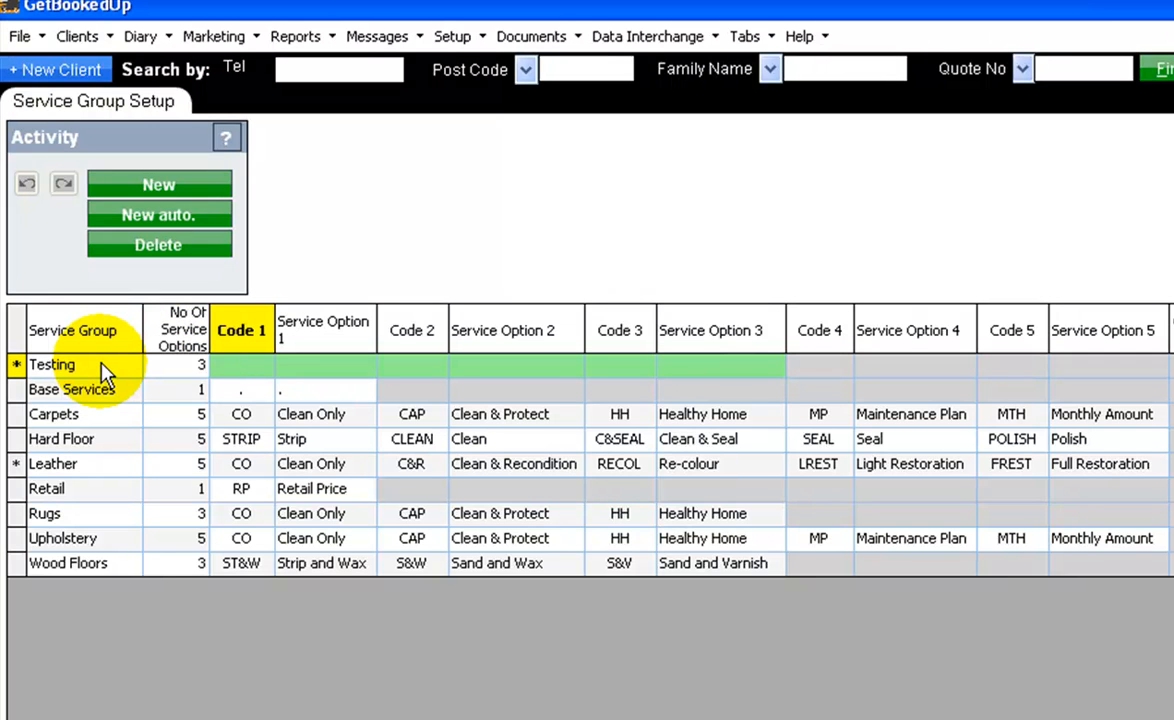
pyautogui.write('CO')
pyautogui.press('Tab')
pyautogui.write('Clean On')
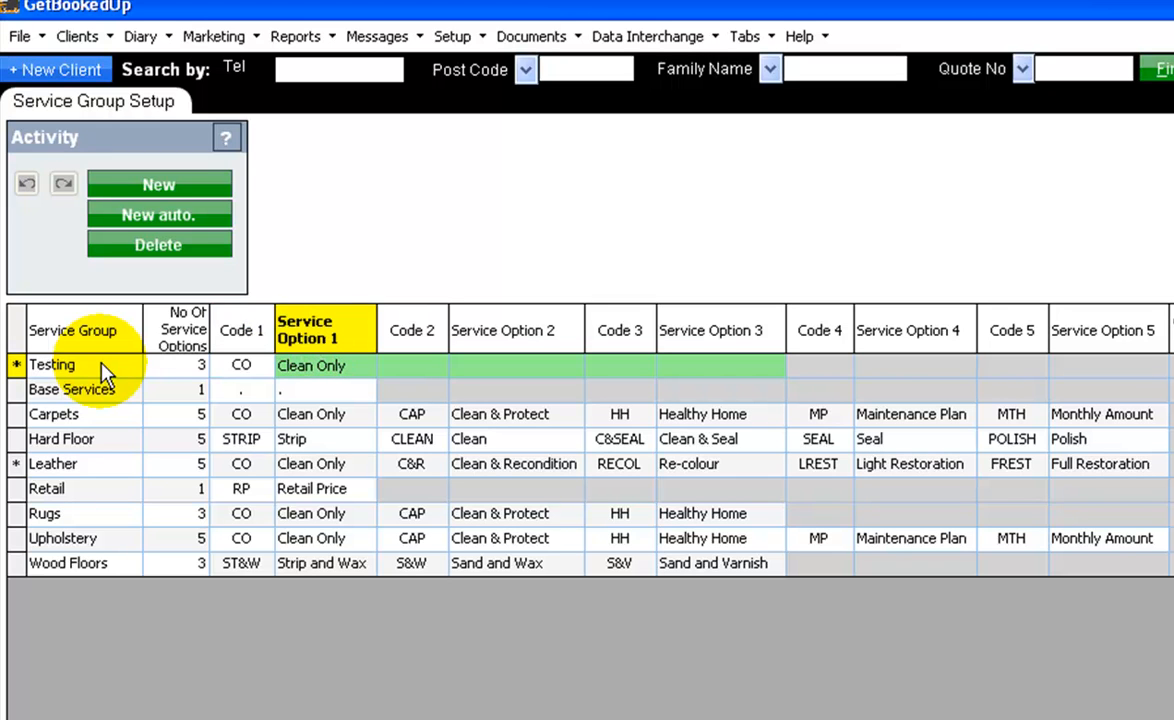
# Step: Delete the whole Testing service group row
pyautogui.click(16, 366)
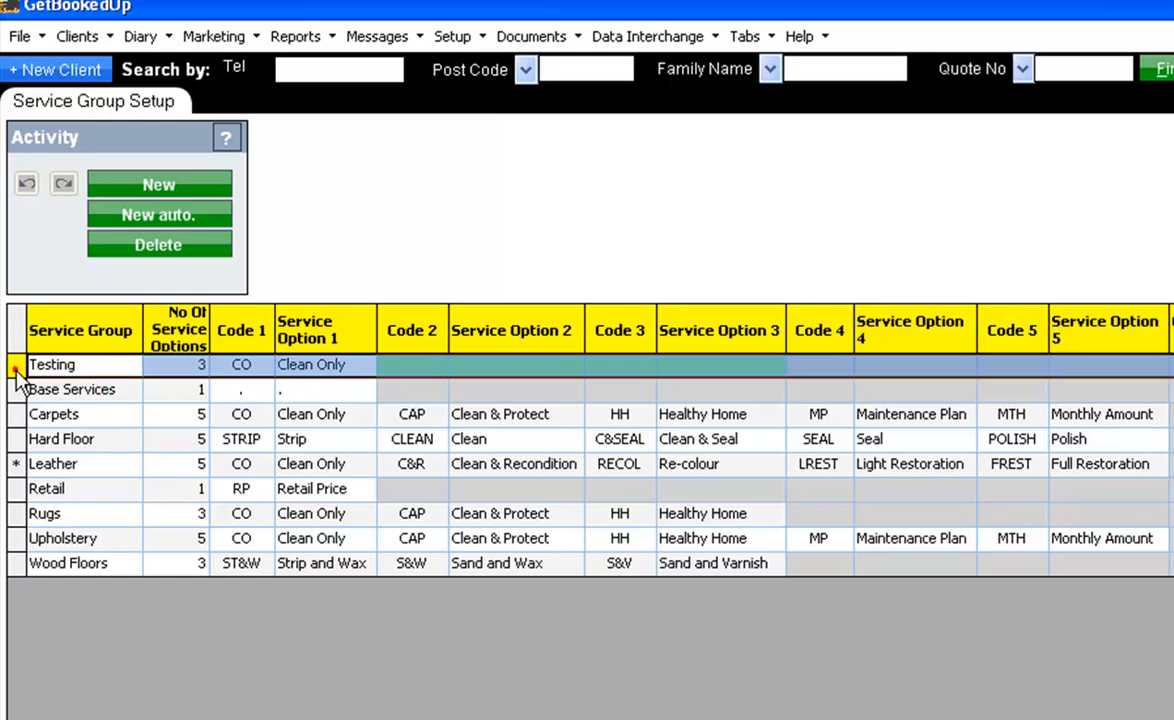
pyautogui.click(157, 250)
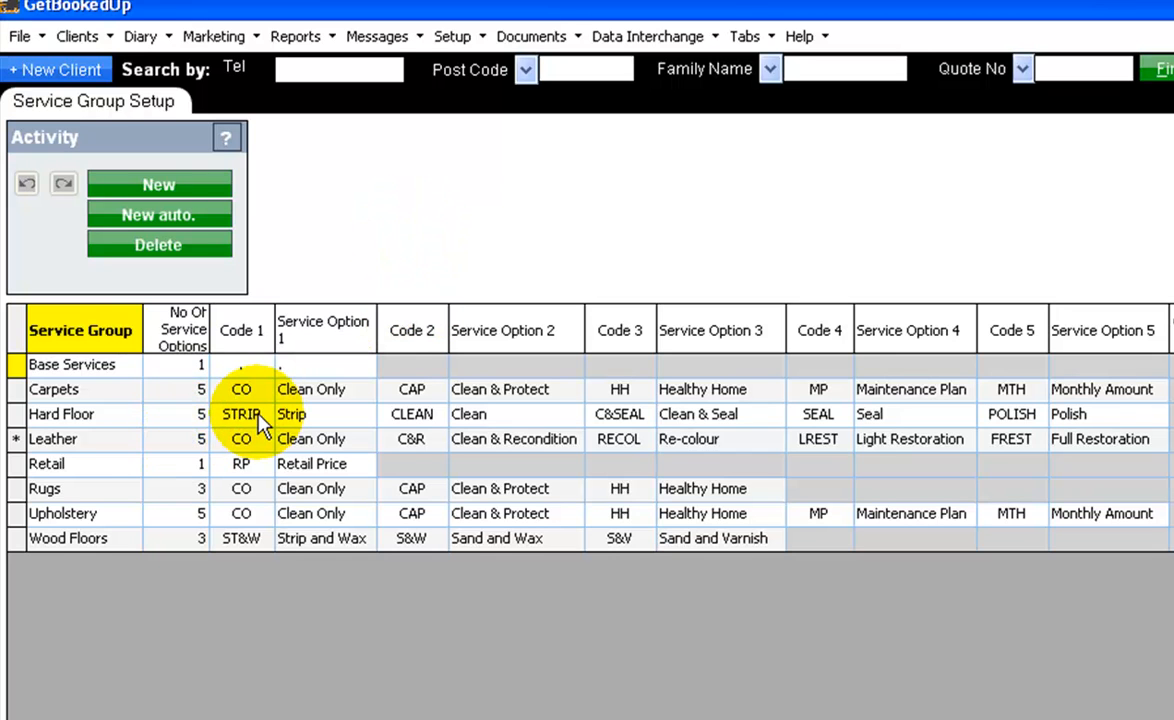
# Step: Examine the Retail group's name, its first code and its single service option
pyautogui.click(14, 464)
pyautogui.click(61, 466)
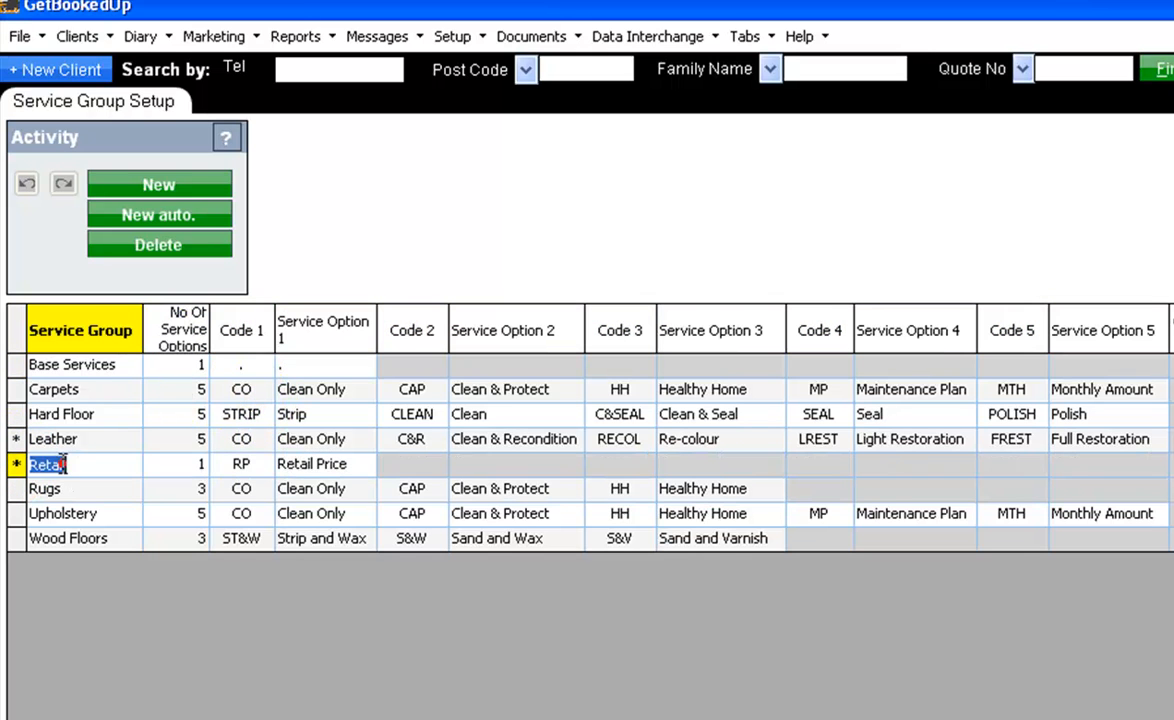
pyautogui.click(311, 466)
pyautogui.click(241, 464)
pyautogui.click(316, 466)
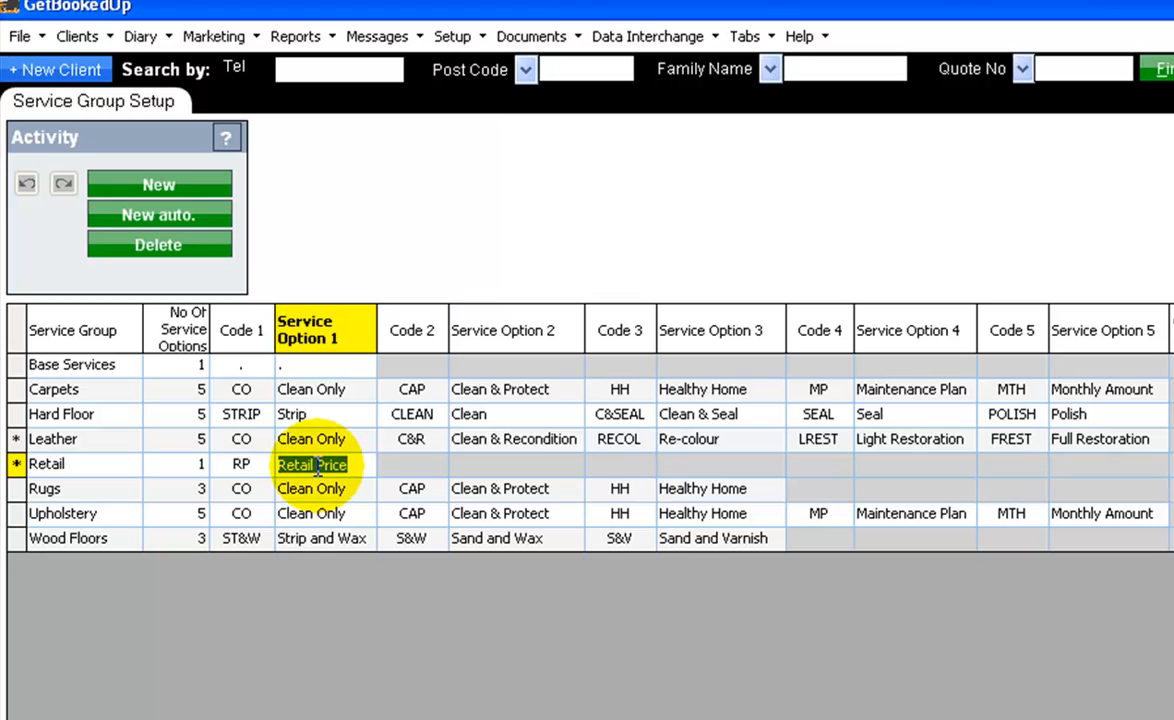